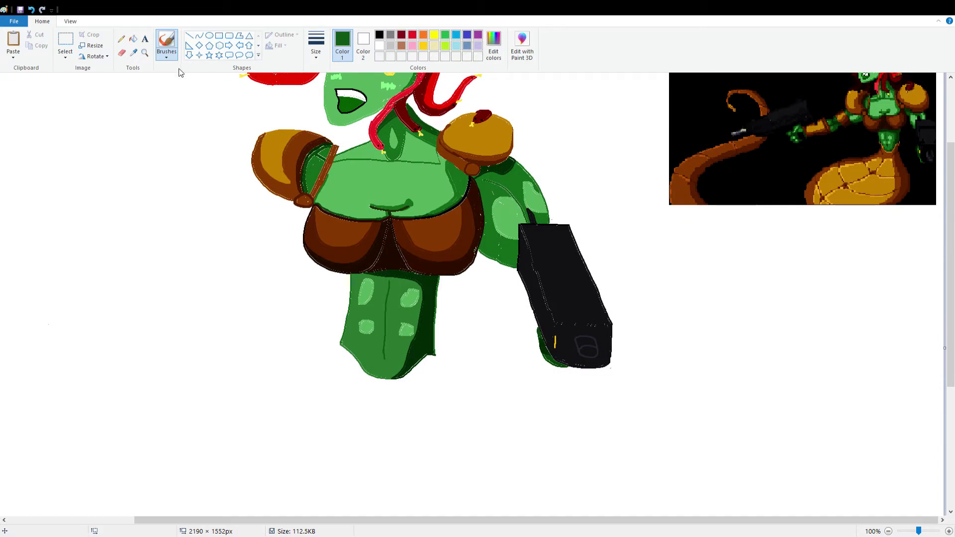
Try to outline the snake tail, running from both sides of the waist, with brush strokes in dark brown sampled from the reference image.
{"action": "left_click", "coordinate": [133, 53]}
{"action": "left_click", "coordinate": [909, 183]}
{"action": "mouse_move", "coordinate": [435, 355]}
{"action": "left_mouse_down"}
{"action": "mouse_move", "coordinate": [457, 452]}
{"action": "mouse_move", "coordinate": [447, 495]}
{"action": "mouse_move", "coordinate": [398, 526]}
{"action": "left_mouse_up"}
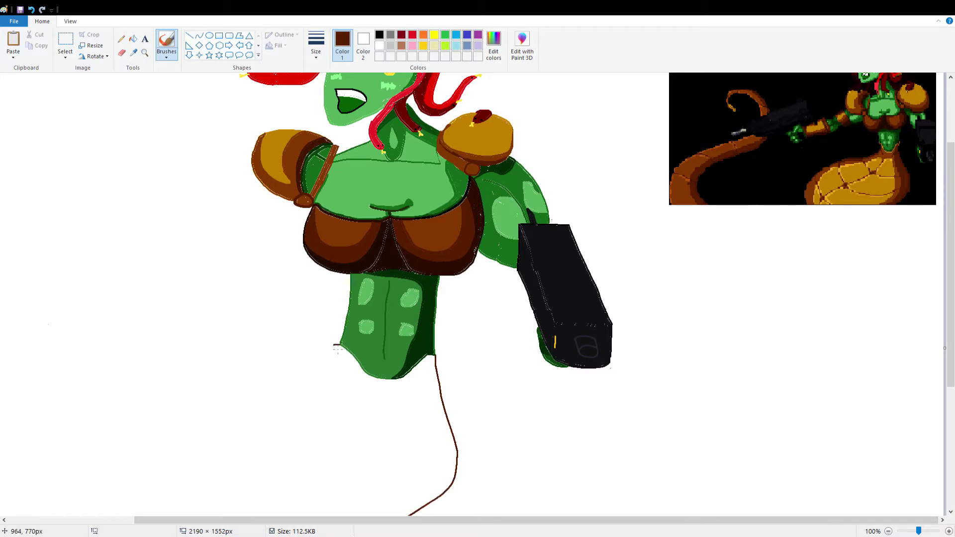
{"action": "mouse_move", "coordinate": [337, 348]}
{"action": "left_mouse_down"}
{"action": "mouse_move", "coordinate": [169, 403]}
{"action": "mouse_move", "coordinate": [77, 412]}
{"action": "left_mouse_up"}
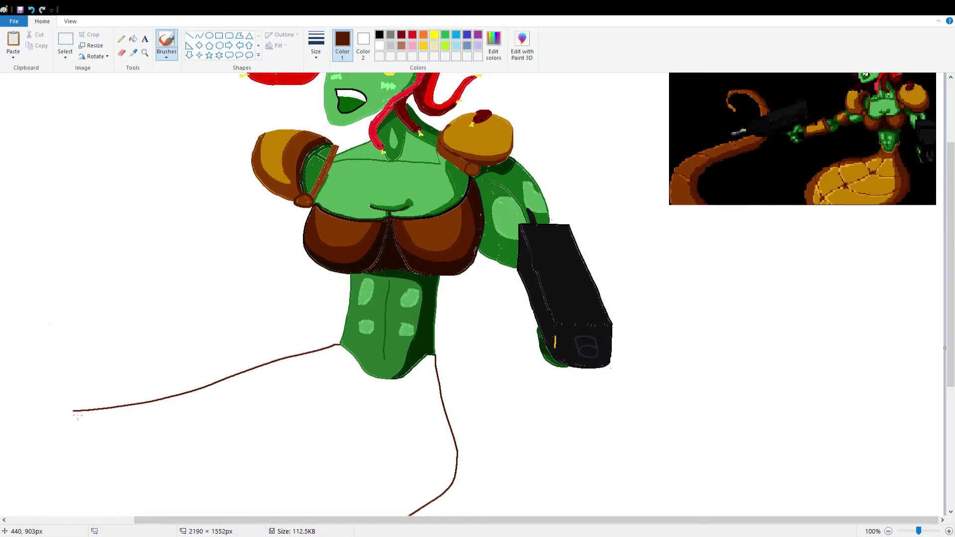
{"action": "scroll", "coordinate": [78, 416], "scroll_direction": "down", "scroll_amount": 3}
{"action": "mouse_move", "coordinate": [75, 300]}
{"action": "left_mouse_down"}
{"action": "mouse_move", "coordinate": [40, 326]}
{"action": "mouse_move", "coordinate": [37, 383]}
{"action": "mouse_move", "coordinate": [133, 441]}
{"action": "mouse_move", "coordinate": [204, 456]}
{"action": "mouse_move", "coordinate": [294, 437]}
{"action": "mouse_move", "coordinate": [319, 420]}
{"action": "mouse_move", "coordinate": [133, 438]}
{"action": "mouse_move", "coordinate": [60, 426]}
{"action": "left_mouse_up"}
{"action": "key", "text": "ctrl+z"}
{"action": "scroll", "coordinate": [126, 388], "scroll_direction": "down", "scroll_amount": 1}
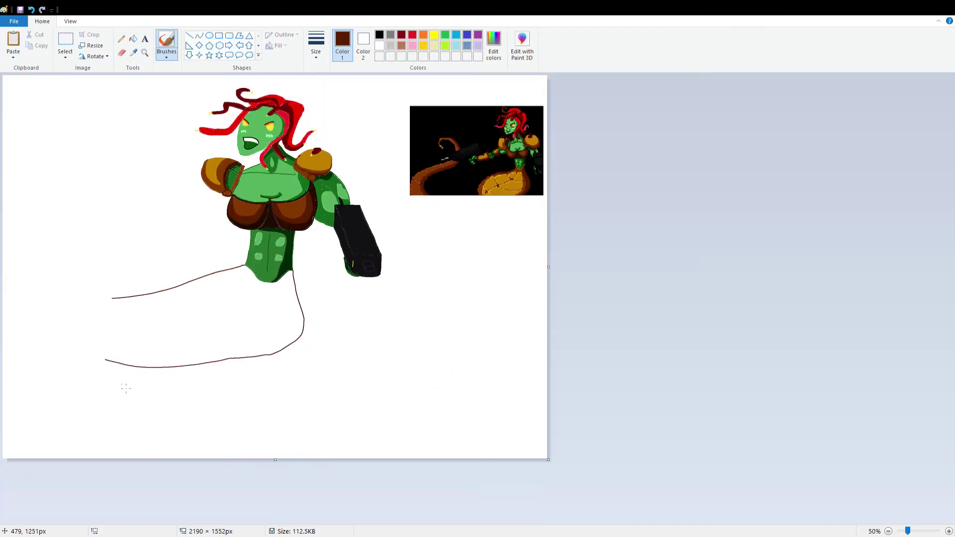
{"action": "mouse_move", "coordinate": [101, 363]}
{"action": "left_mouse_down"}
{"action": "mouse_move", "coordinate": [37, 334]}
{"action": "mouse_move", "coordinate": [23, 266]}
{"action": "mouse_move", "coordinate": [40, 236]}
{"action": "mouse_move", "coordinate": [100, 195]}
{"action": "mouse_move", "coordinate": [98, 170]}
{"action": "mouse_move", "coordinate": [69, 158]}
{"action": "left_mouse_up"}
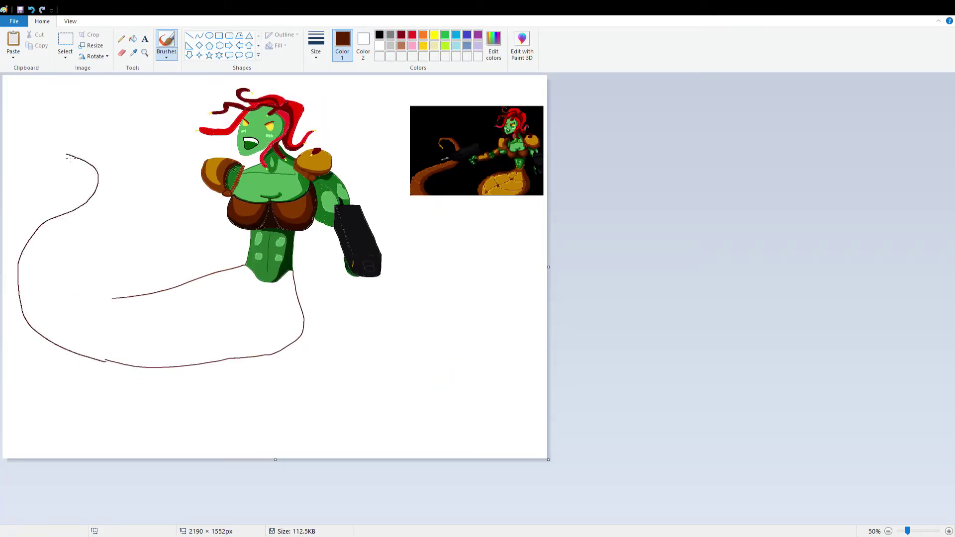
Undo all the dark brown tail outline strokes.
{"action": "key", "text": "ctrl+z"}
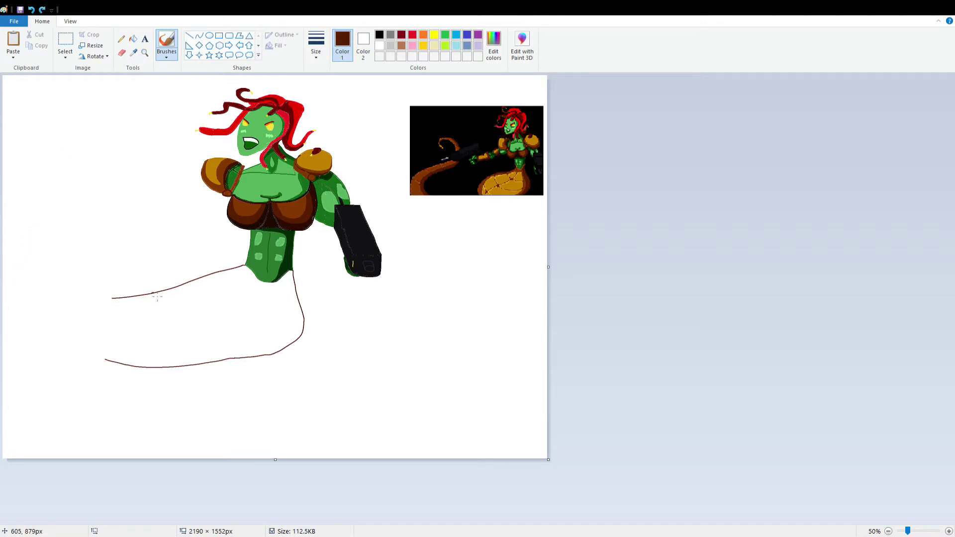
{"action": "key", "text": "ctrl+z"}
{"action": "key", "text": "ctrl+z"}
{"action": "key", "text": "ctrl+z"}
{"action": "scroll", "coordinate": [154, 256], "scroll_direction": "up", "scroll_amount": 1}
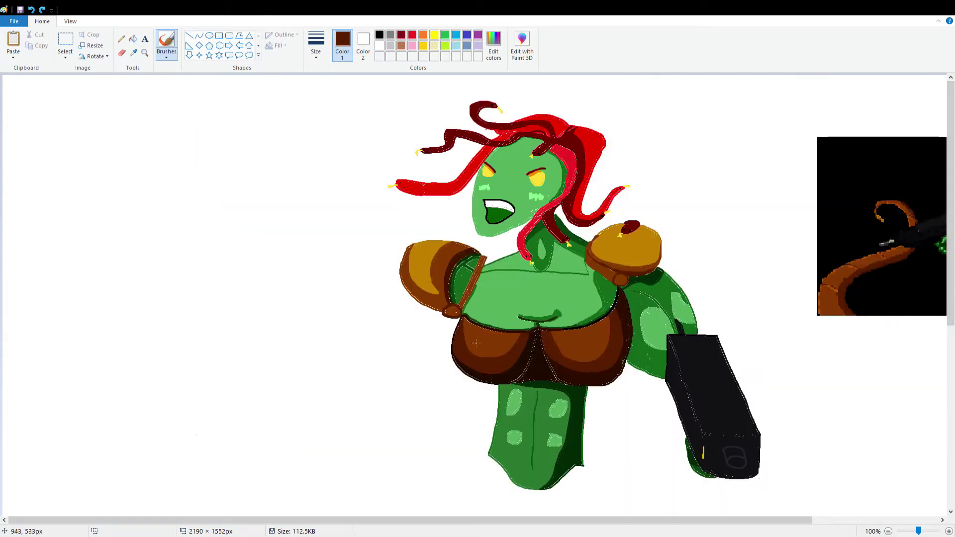
Try to brush the lower edge of the arm beneath the pauldron in dark green sampled from the reference image.
{"action": "left_click_drag", "start_coordinate": [393, 519], "coordinate": [532, 518]}
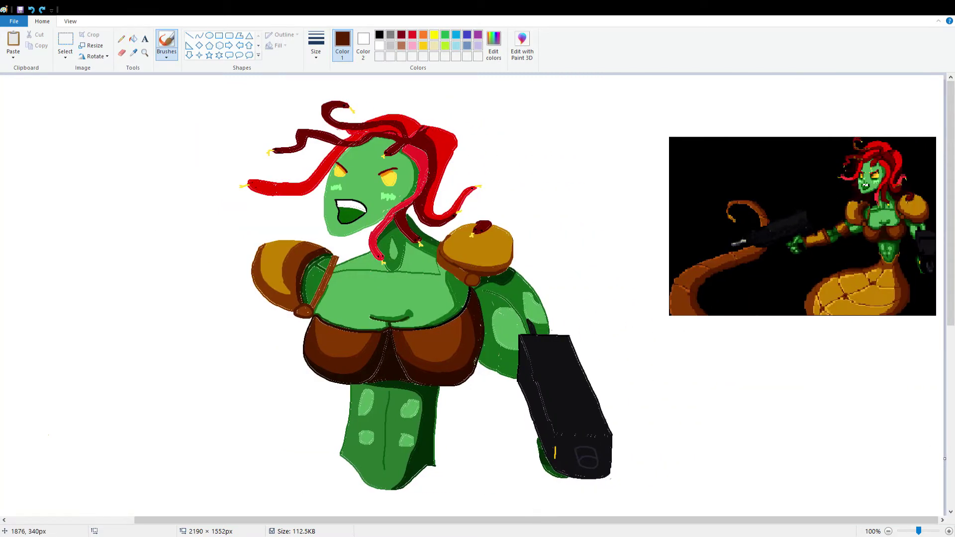
{"action": "left_click", "coordinate": [134, 52]}
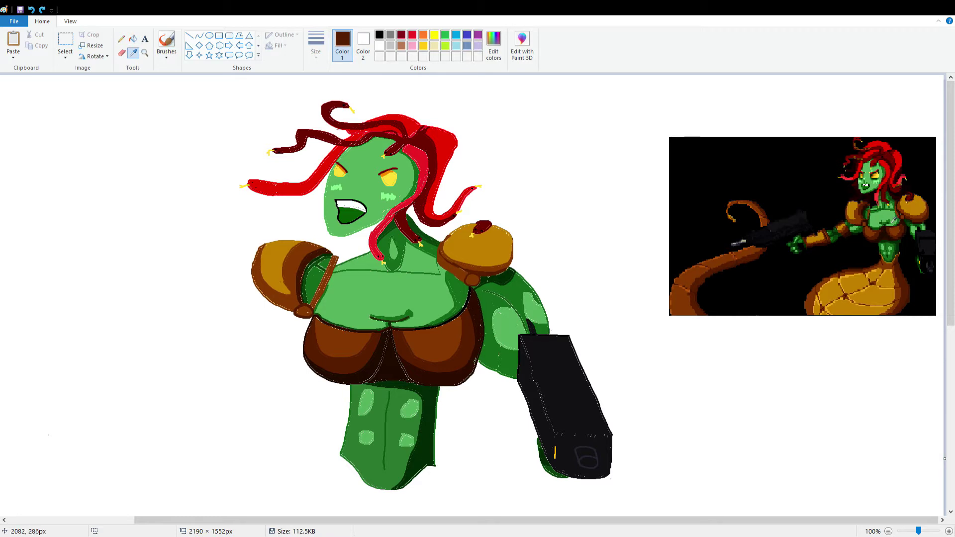
{"action": "left_click", "coordinate": [859, 233]}
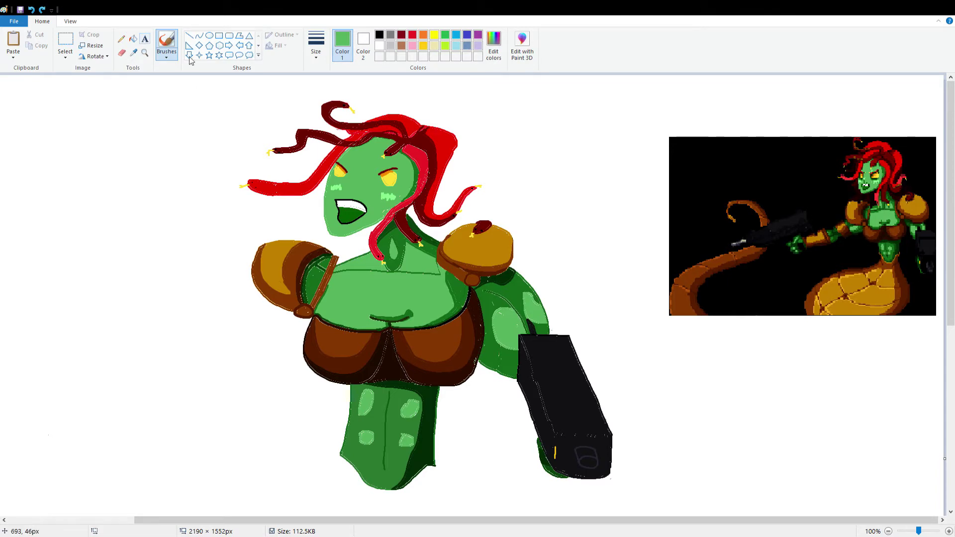
{"action": "left_click", "coordinate": [134, 52]}
{"action": "left_click", "coordinate": [862, 236]}
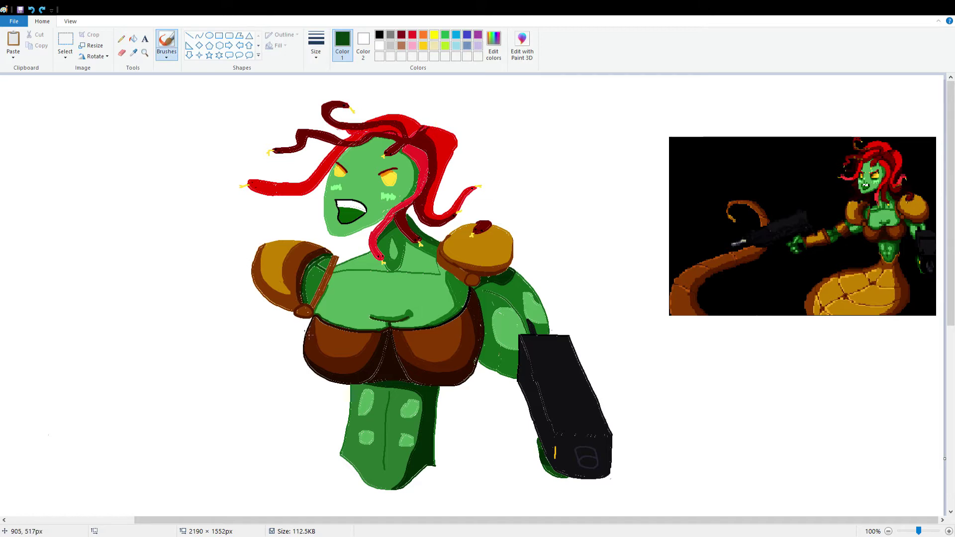
{"action": "left_click_drag", "start_coordinate": [307, 329], "coordinate": [251, 337]}
{"action": "left_click", "coordinate": [133, 52]}
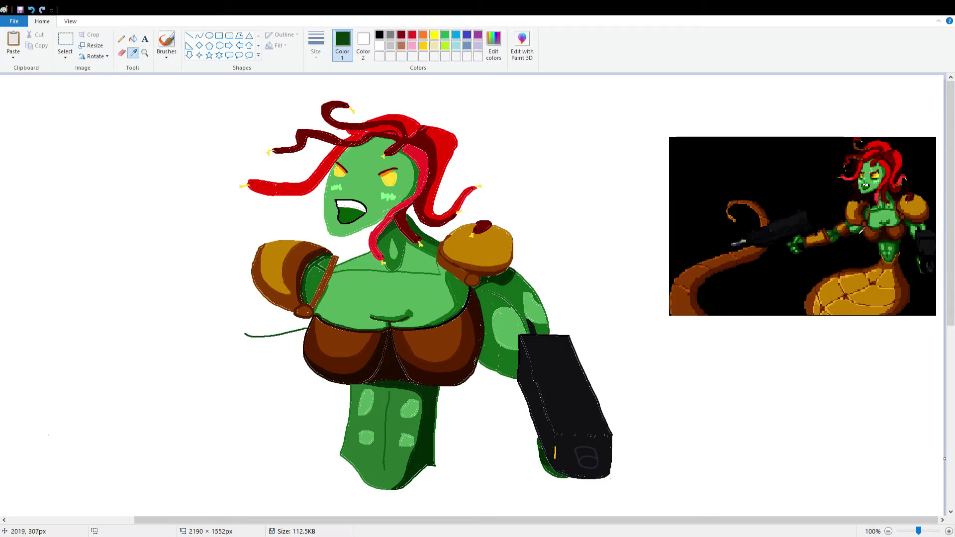
{"action": "left_click", "coordinate": [861, 231]}
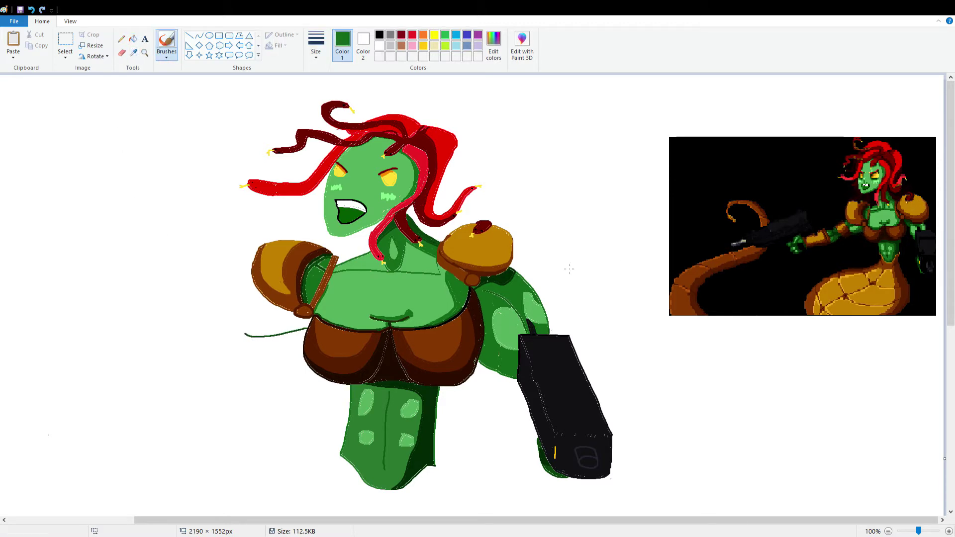
Replace the arm edge with new upper and lower edge strokes in dark green sampled from the reference arm.
{"action": "left_click", "coordinate": [133, 52]}
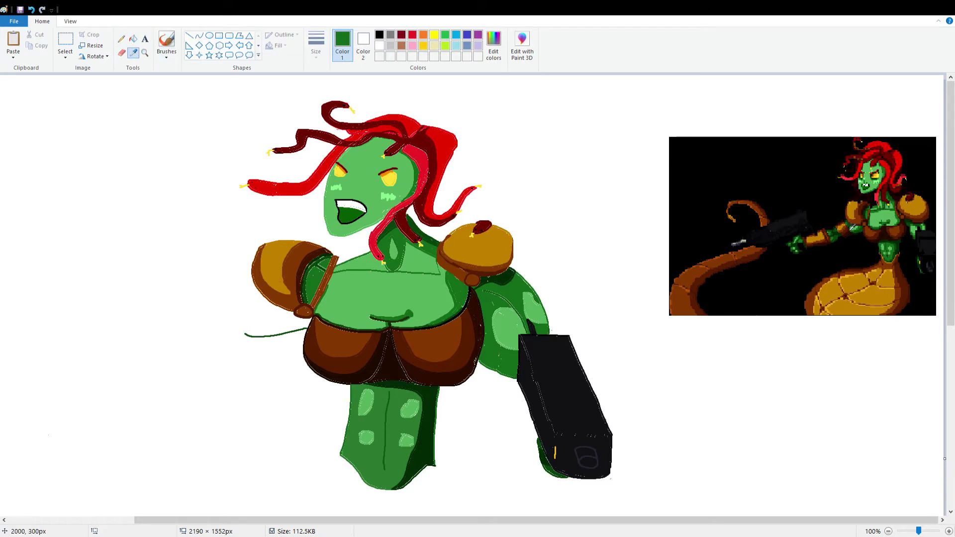
{"action": "left_click", "coordinate": [852, 227]}
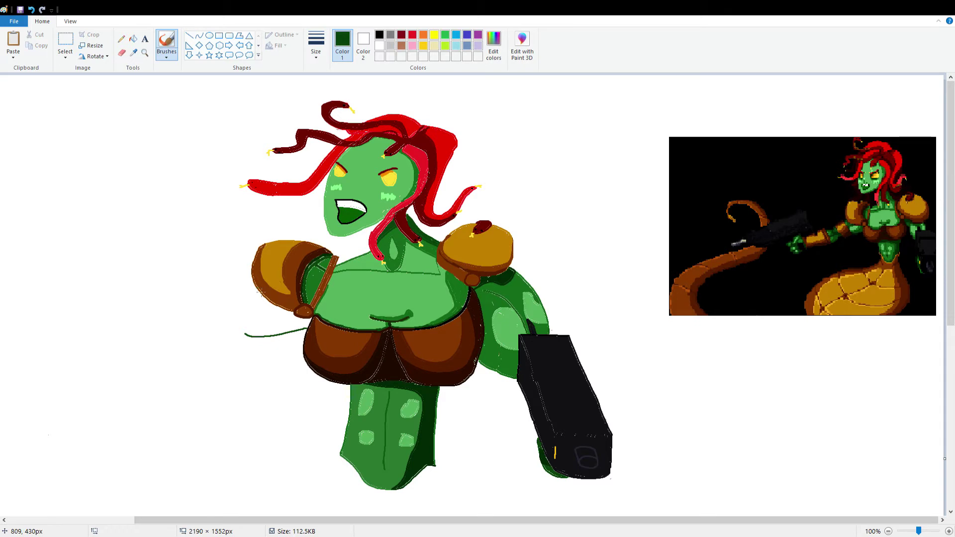
{"action": "key", "text": "ctrl+z"}
{"action": "left_click_drag", "start_coordinate": [305, 331], "coordinate": [262, 343]}
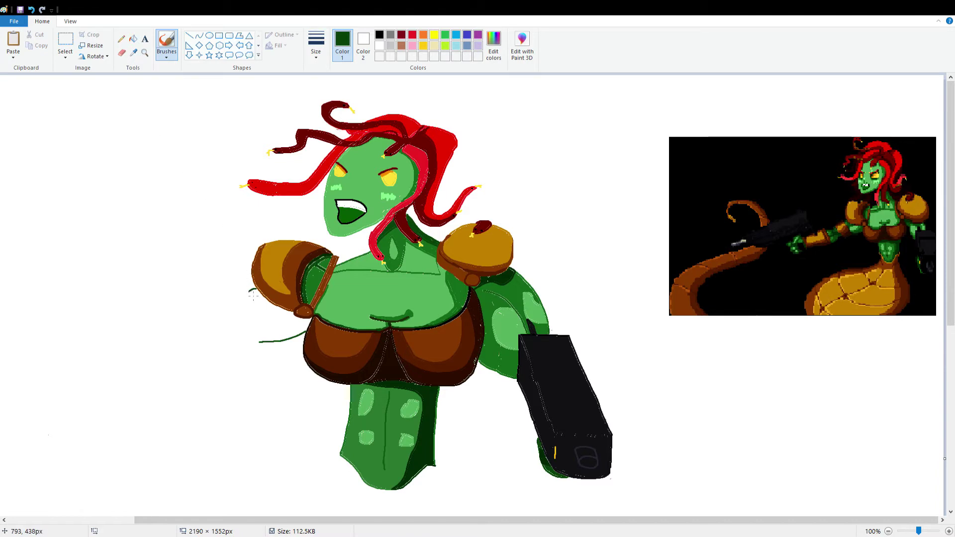
Outline a rounded, boxy bracer at the end of the arm in gold sampled from the reference image.
{"action": "left_click", "coordinate": [134, 52]}
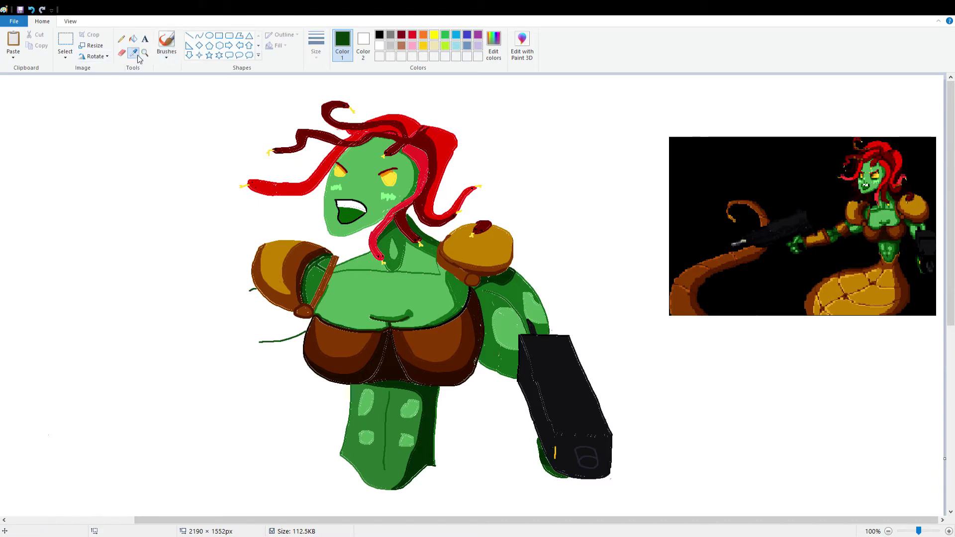
{"action": "left_click", "coordinate": [849, 239]}
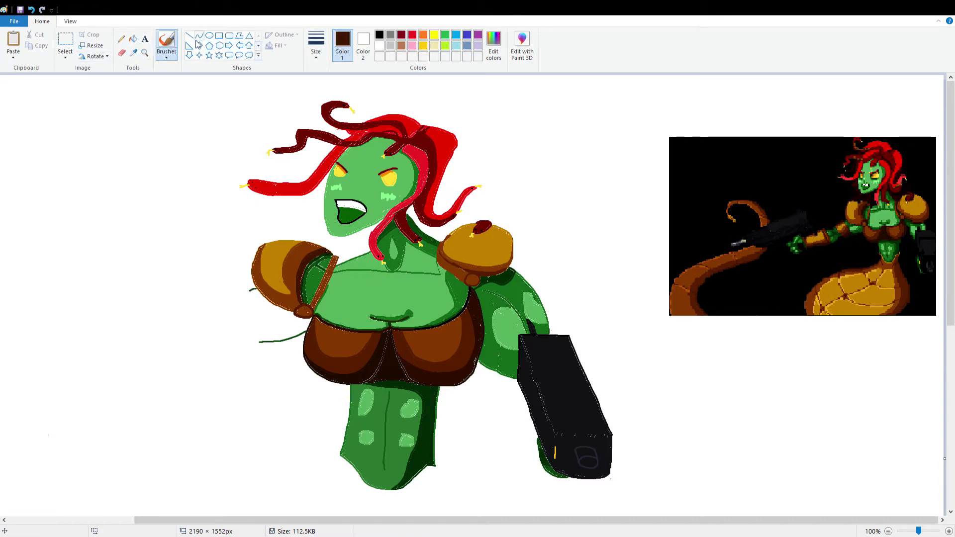
{"action": "left_click", "coordinate": [135, 54]}
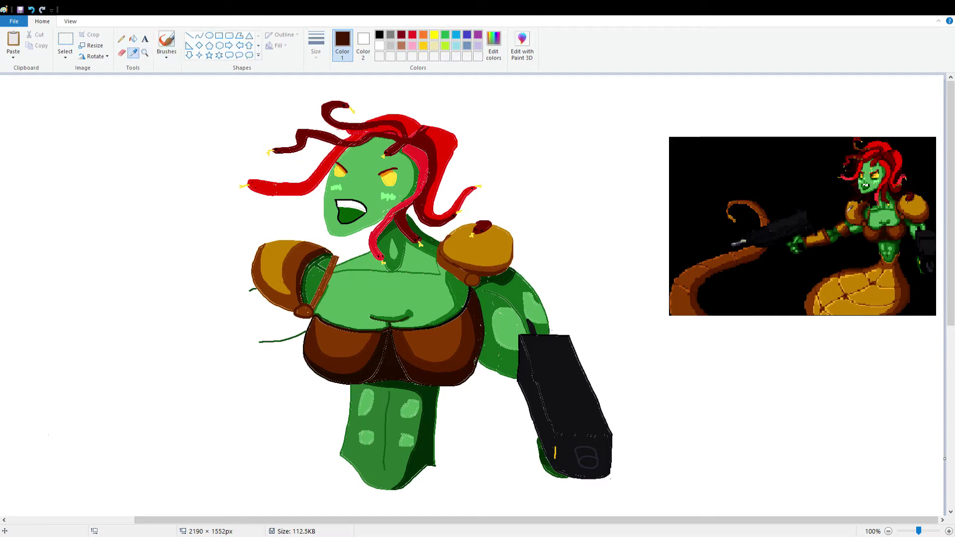
{"action": "left_click", "coordinate": [843, 231]}
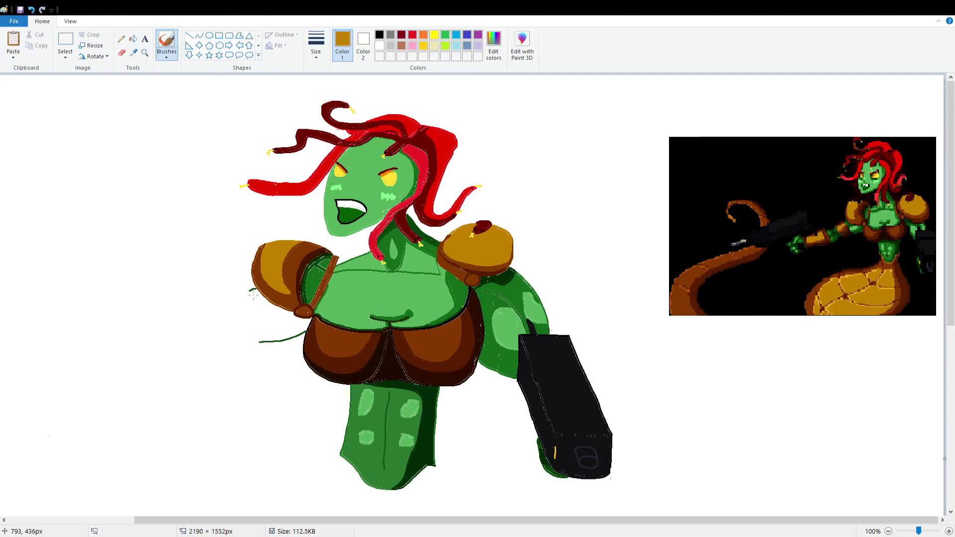
{"action": "mouse_move", "coordinate": [249, 290]}
{"action": "left_mouse_down"}
{"action": "mouse_move", "coordinate": [261, 347]}
{"action": "mouse_move", "coordinate": [223, 352]}
{"action": "mouse_move", "coordinate": [216, 332]}
{"action": "mouse_move", "coordinate": [224, 298]}
{"action": "mouse_move", "coordinate": [254, 292]}
{"action": "mouse_move", "coordinate": [202, 306]}
{"action": "mouse_move", "coordinate": [199, 334]}
{"action": "left_mouse_up"}
{"action": "key", "text": "ctrl+z"}
{"action": "key", "text": "ctrl+z"}
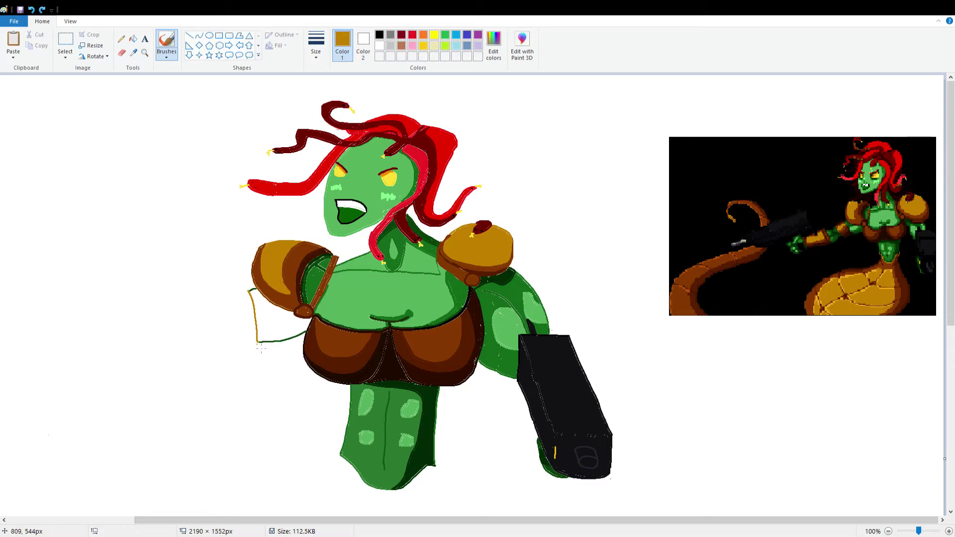
{"action": "mouse_move", "coordinate": [258, 343]}
{"action": "left_mouse_down"}
{"action": "mouse_move", "coordinate": [213, 347]}
{"action": "mouse_move", "coordinate": [210, 297]}
{"action": "mouse_move", "coordinate": [244, 291]}
{"action": "left_mouse_up"}
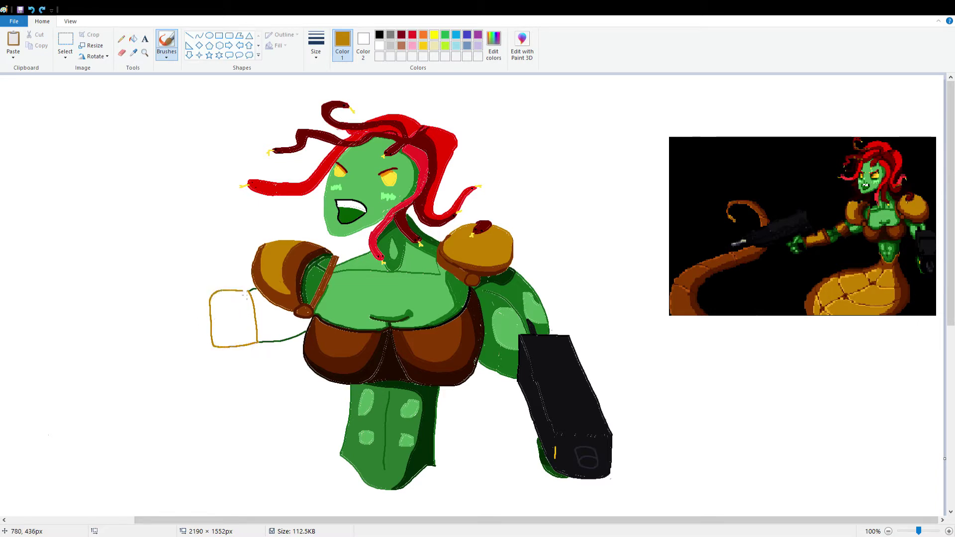
Fill the bracer with gold and the arm section behind it with the dark green of its outline.
{"action": "left_click", "coordinate": [133, 39]}
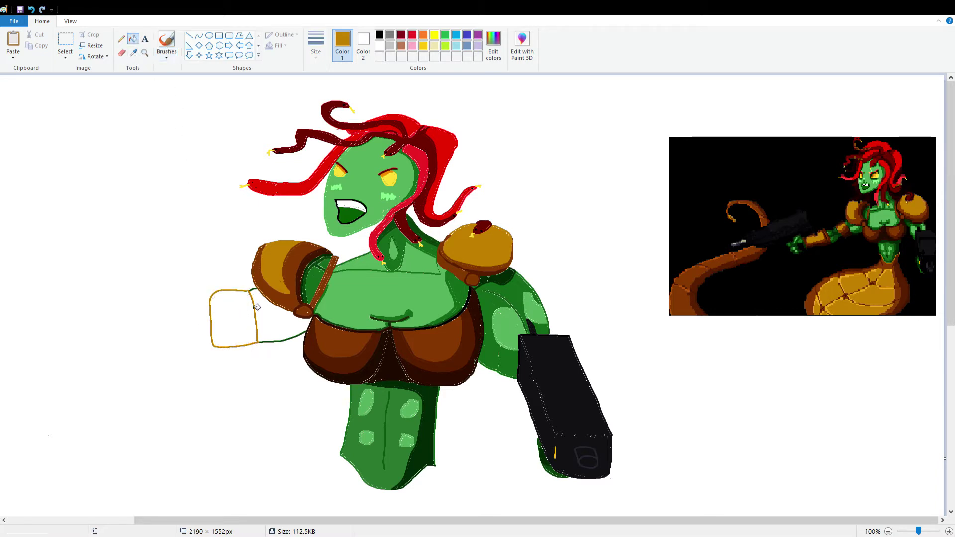
{"action": "left_click", "coordinate": [241, 312]}
{"action": "left_click", "coordinate": [133, 53]}
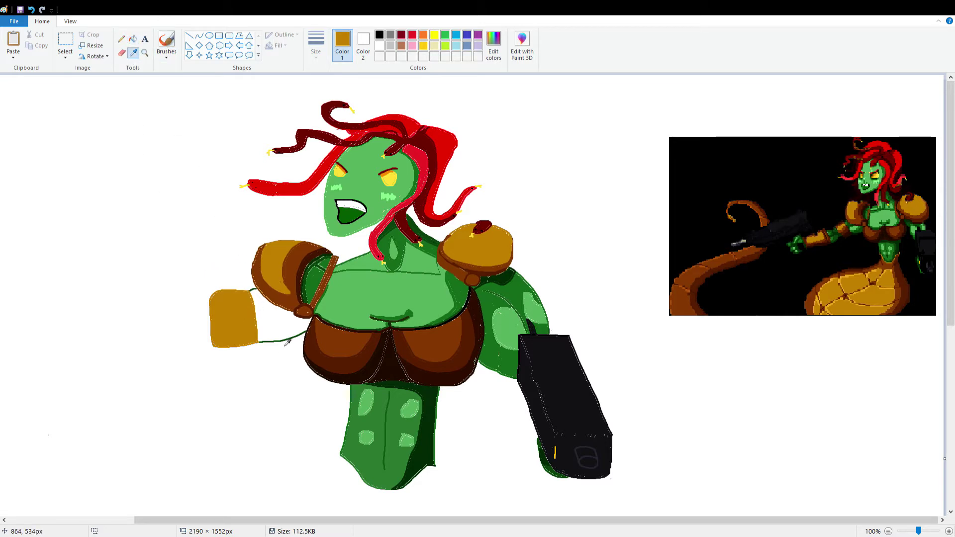
{"action": "left_click", "coordinate": [285, 339]}
{"action": "left_click", "coordinate": [261, 305]}
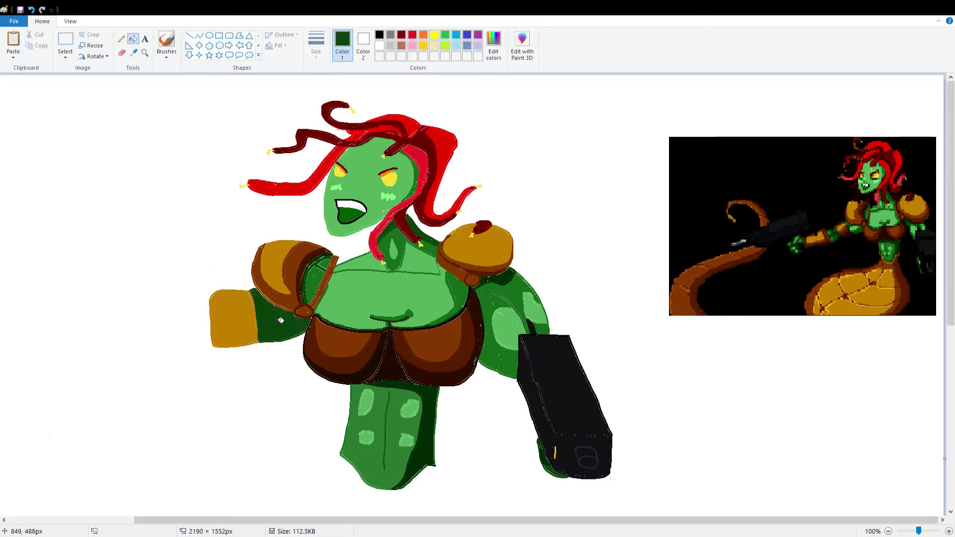
Outline a highlight on the lower part of the dark green arm and fill it with light green sampled from the reference.
{"action": "left_click", "coordinate": [158, 51]}
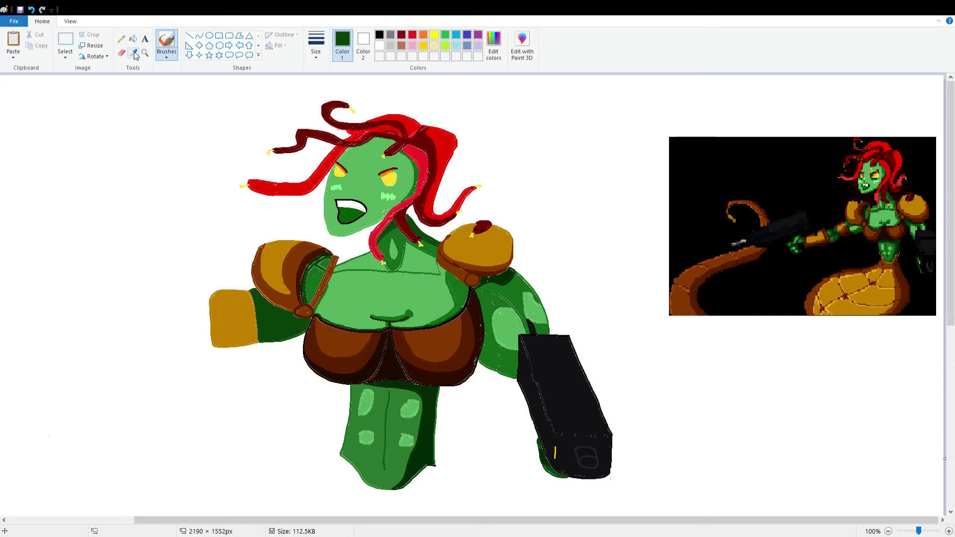
{"action": "left_click", "coordinate": [133, 52]}
{"action": "left_click", "coordinate": [854, 230]}
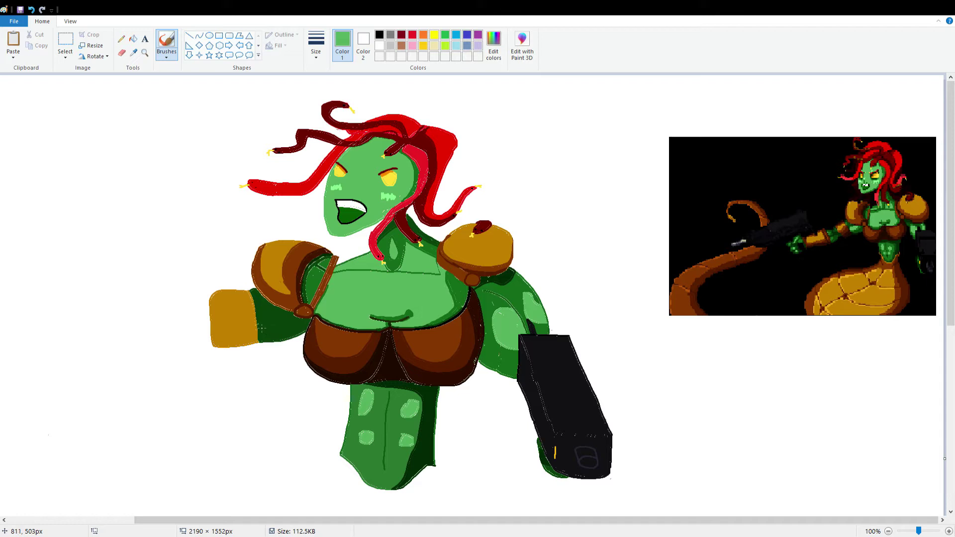
{"action": "left_click_drag", "start_coordinate": [260, 324], "coordinate": [288, 313]}
{"action": "left_click_drag", "start_coordinate": [295, 321], "coordinate": [263, 332]}
{"action": "left_click", "coordinate": [133, 38]}
{"action": "left_click", "coordinate": [287, 327]}
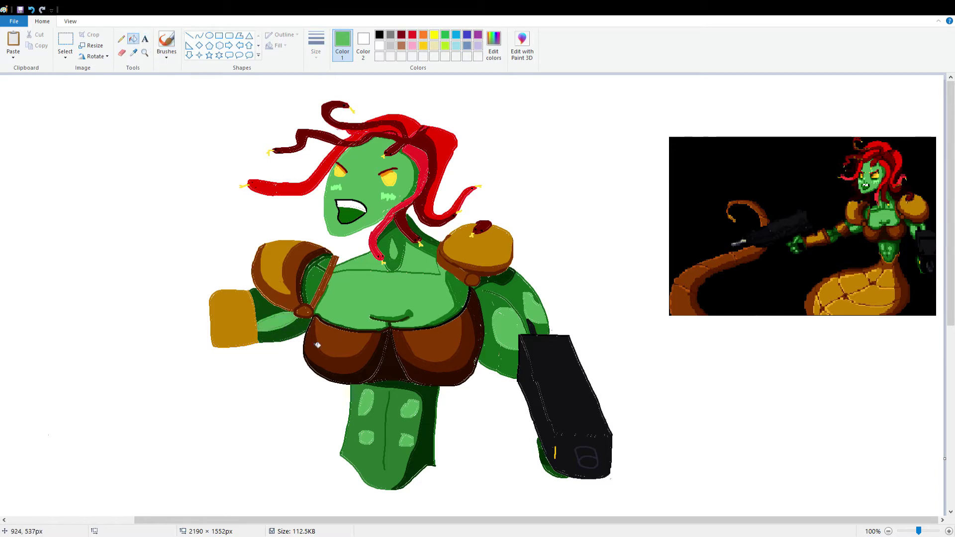
Brush a shading stroke around the arm's light green highlight in medium green sampled from the reference.
{"action": "left_click", "coordinate": [133, 53]}
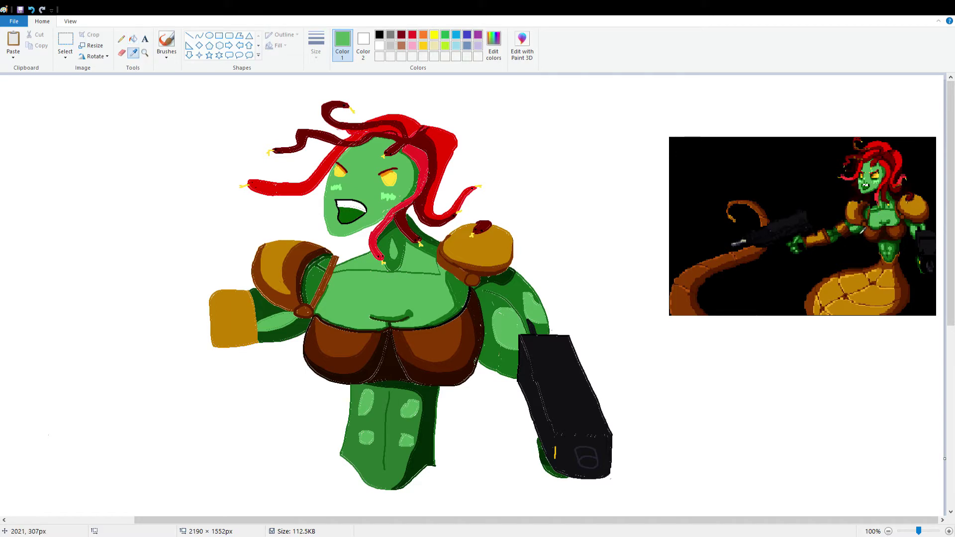
{"action": "left_click", "coordinate": [860, 231]}
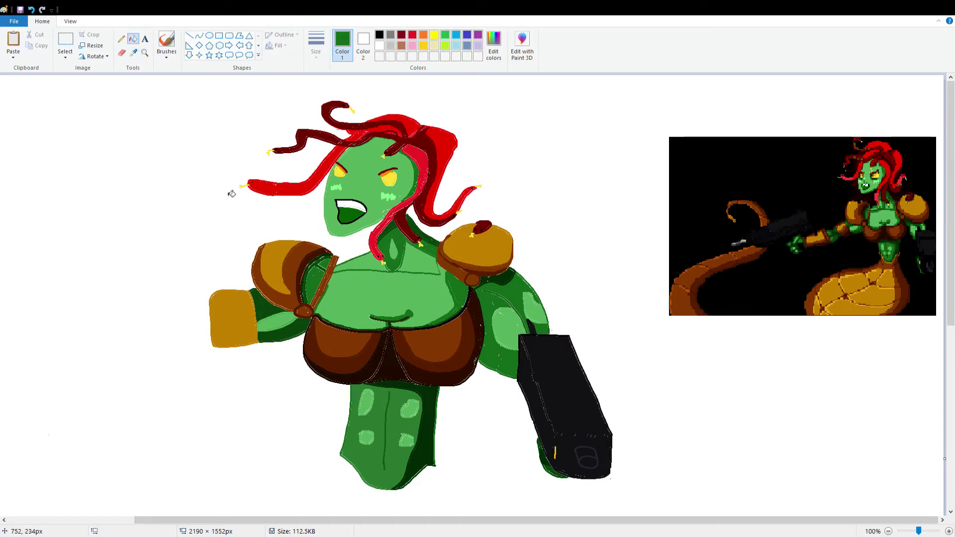
{"action": "left_click", "coordinate": [167, 43]}
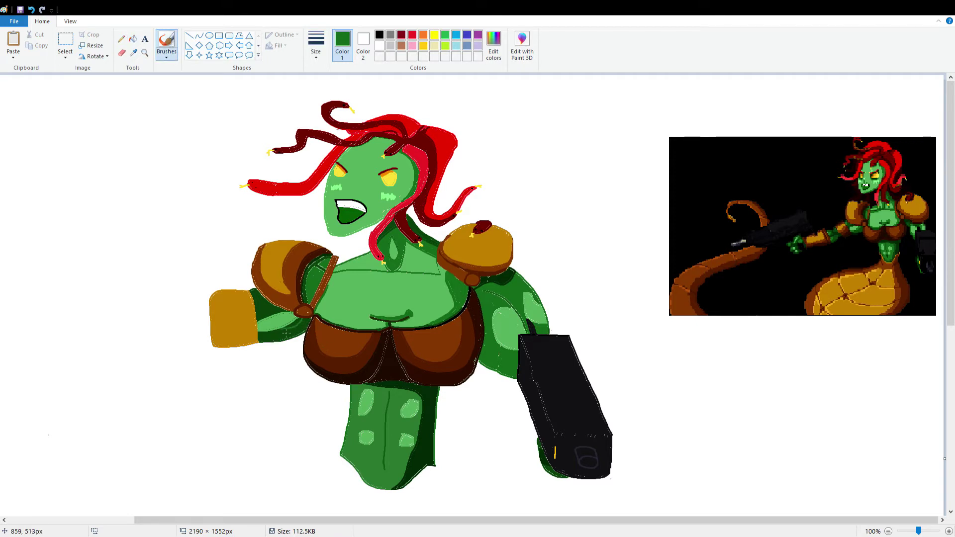
{"action": "left_click_drag", "start_coordinate": [277, 330], "coordinate": [294, 324]}
{"action": "left_click", "coordinate": [133, 39]}
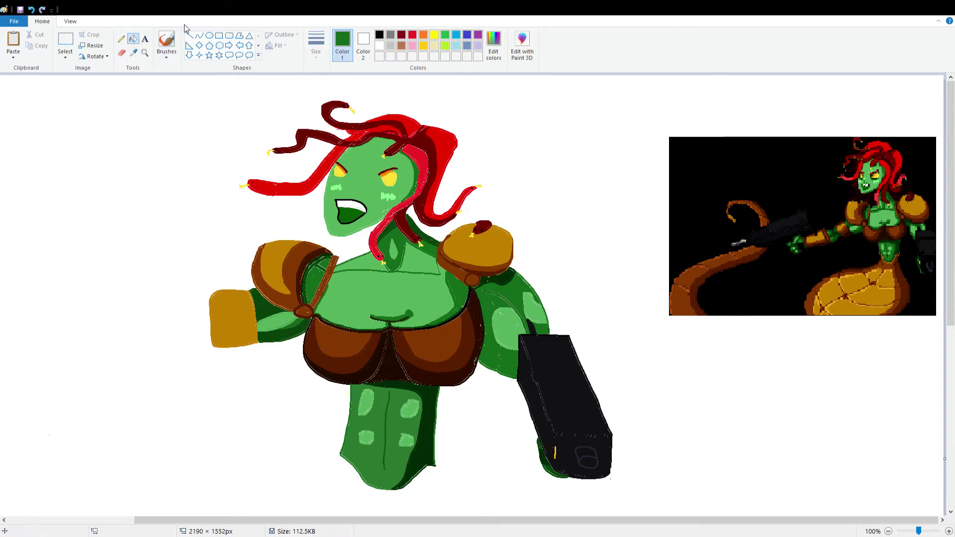
Handwrite "I suck at drawing muscles" in green with the brush on the blank canvas beside the figure.
{"action": "left_click", "coordinate": [167, 43]}
{"action": "left_click_drag", "start_coordinate": [75, 147], "coordinate": [120, 147]}
{"action": "mouse_move", "coordinate": [103, 147]}
{"action": "left_mouse_down"}
{"action": "mouse_move", "coordinate": [97, 163]}
{"action": "mouse_move", "coordinate": [105, 162]}
{"action": "mouse_move", "coordinate": [56, 189]}
{"action": "mouse_move", "coordinate": [121, 195]}
{"action": "left_mouse_up"}
{"action": "left_click_drag", "start_coordinate": [124, 188], "coordinate": [132, 188]}
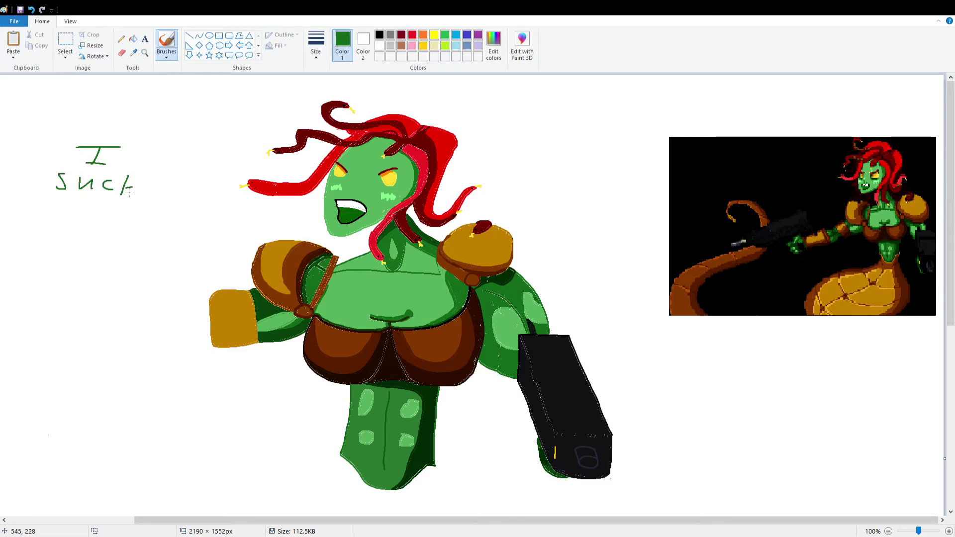
{"action": "mouse_move", "coordinate": [79, 208]}
{"action": "left_mouse_down"}
{"action": "mouse_move", "coordinate": [82, 221]}
{"action": "mouse_move", "coordinate": [109, 213]}
{"action": "left_mouse_up"}
{"action": "left_click_drag", "start_coordinate": [61, 229], "coordinate": [59, 254]}
{"action": "left_click_drag", "start_coordinate": [58, 244], "coordinate": [73, 260]}
{"action": "mouse_move", "coordinate": [73, 252]}
{"action": "left_mouse_down"}
{"action": "mouse_move", "coordinate": [101, 253]}
{"action": "mouse_move", "coordinate": [109, 265]}
{"action": "mouse_move", "coordinate": [140, 256]}
{"action": "mouse_move", "coordinate": [158, 263]}
{"action": "left_mouse_up"}
{"action": "left_click_drag", "start_coordinate": [175, 253], "coordinate": [139, 273]}
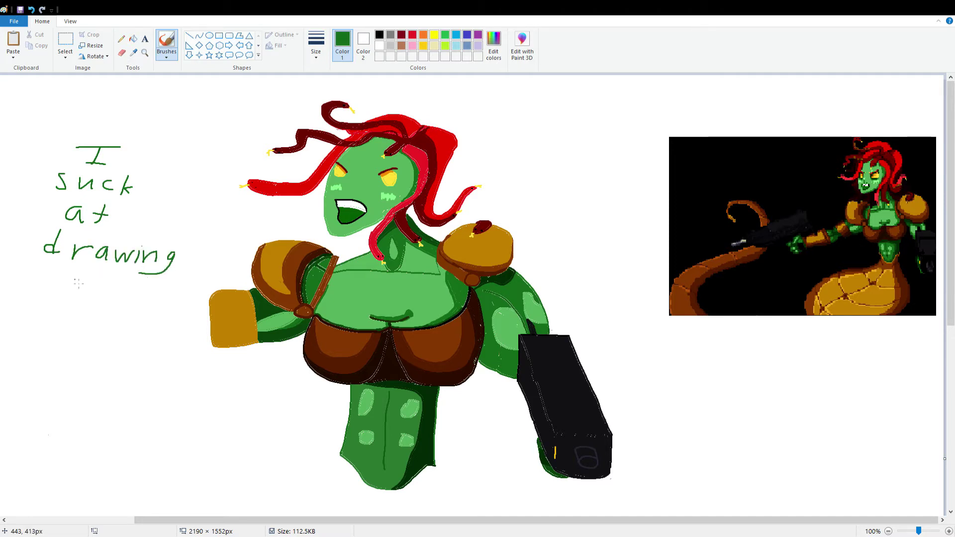
{"action": "mouse_move", "coordinate": [47, 273]}
{"action": "left_mouse_down"}
{"action": "mouse_move", "coordinate": [62, 293]}
{"action": "mouse_move", "coordinate": [77, 293]}
{"action": "left_mouse_up"}
{"action": "mouse_move", "coordinate": [84, 285]}
{"action": "left_mouse_down"}
{"action": "mouse_move", "coordinate": [87, 299]}
{"action": "mouse_move", "coordinate": [98, 286]}
{"action": "mouse_move", "coordinate": [105, 302]}
{"action": "left_mouse_up"}
{"action": "mouse_move", "coordinate": [135, 293]}
{"action": "left_mouse_down"}
{"action": "mouse_move", "coordinate": [184, 305]}
{"action": "mouse_move", "coordinate": [172, 320]}
{"action": "left_mouse_up"}
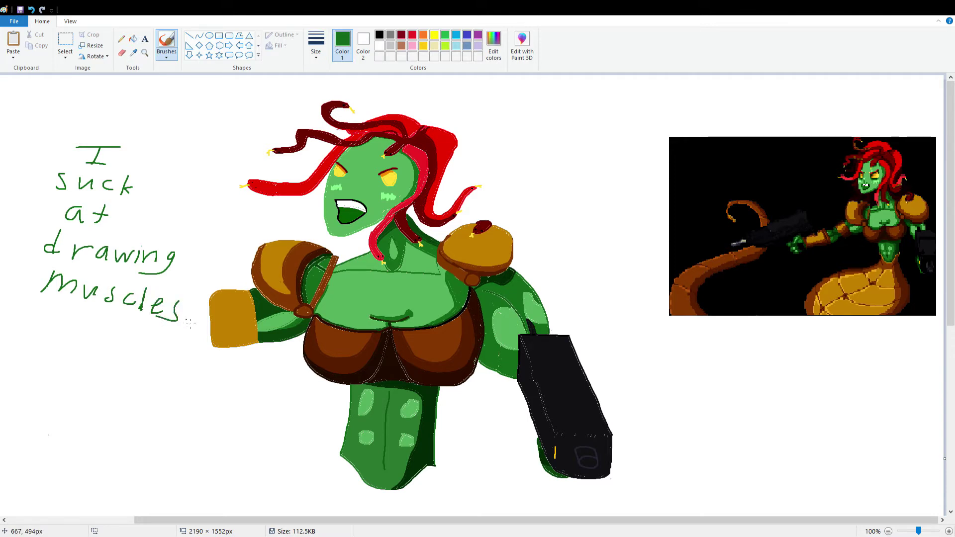
Undo all the handwritten green text strokes beside the figure, leaving the arm shading in place.
{"action": "key", "text": "ctrl+z"}
{"action": "key", "text": "ctrl+z"}
{"action": "key", "text": "ctrl+z"}
{"action": "key", "text": "ctrl+z"}
{"action": "key", "text": "ctrl+z"}
{"action": "key", "text": "ctrl+z"}
{"action": "key", "text": "ctrl+z"}
{"action": "key", "text": "ctrl+z"}
{"action": "key", "text": "ctrl+z"}
{"action": "key", "text": "ctrl+z"}
{"action": "key", "text": "ctrl+z"}
{"action": "key", "text": "ctrl+z"}
{"action": "key", "text": "ctrl+z"}
{"action": "key", "text": "ctrl+z"}
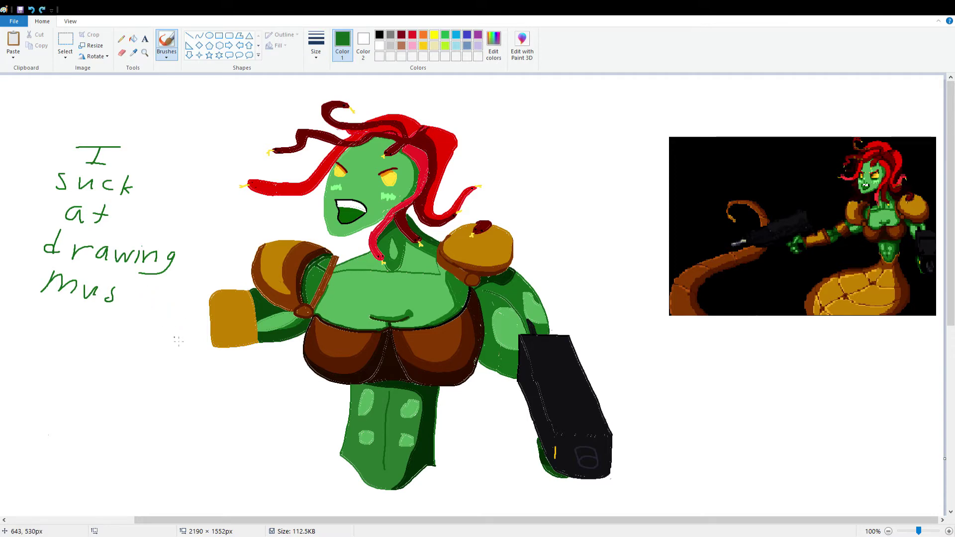
{"action": "key", "text": "ctrl+z"}
{"action": "key", "text": "ctrl+z"}
{"action": "key", "text": "ctrl+z"}
{"action": "key", "text": "ctrl+z"}
{"action": "key", "text": "ctrl+z"}
{"action": "key", "text": "ctrl+z"}
{"action": "key", "text": "ctrl+z"}
{"action": "key", "text": "ctrl+z"}
{"action": "key", "text": "ctrl+z"}
{"action": "key", "text": "ctrl+z"}
{"action": "key", "text": "ctrl+z"}
{"action": "key", "text": "ctrl+z"}
{"action": "key", "text": "ctrl+z"}
{"action": "key", "text": "ctrl+z"}
{"action": "key", "text": "ctrl+z"}
{"action": "key", "text": "ctrl+z"}
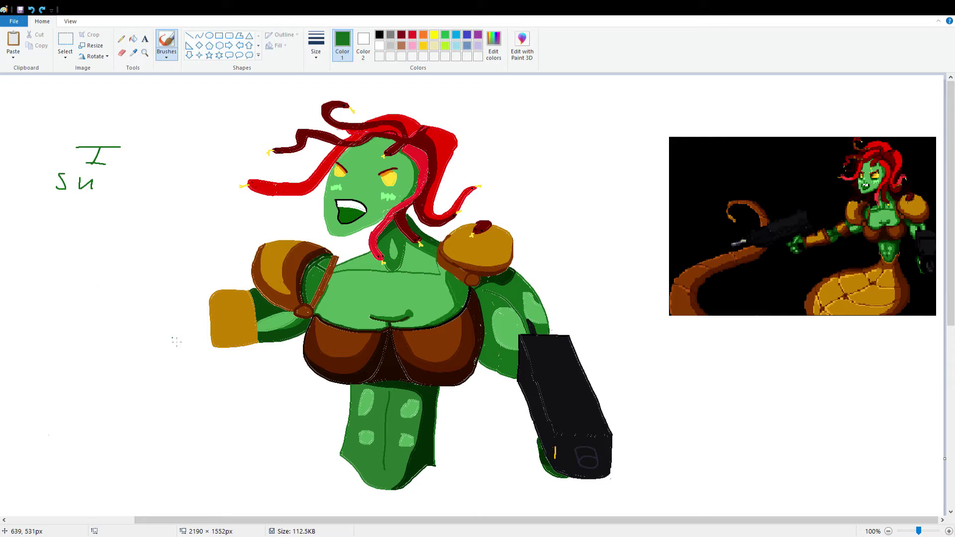
{"action": "key", "text": "ctrl+z"}
{"action": "key", "text": "ctrl+z"}
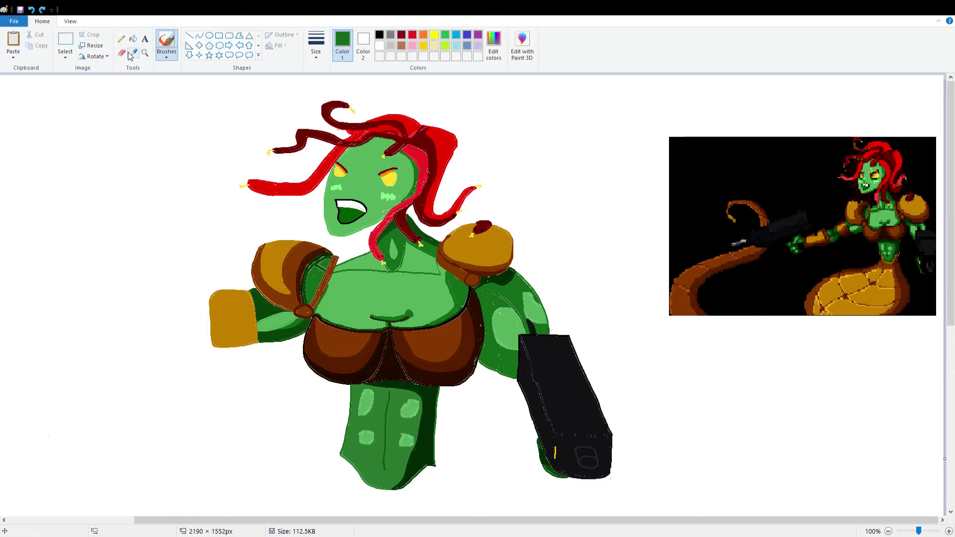
Outline a strip along the bracer's lower edge and fill it with dark brown sampled from the reference.
{"action": "left_click", "coordinate": [130, 54]}
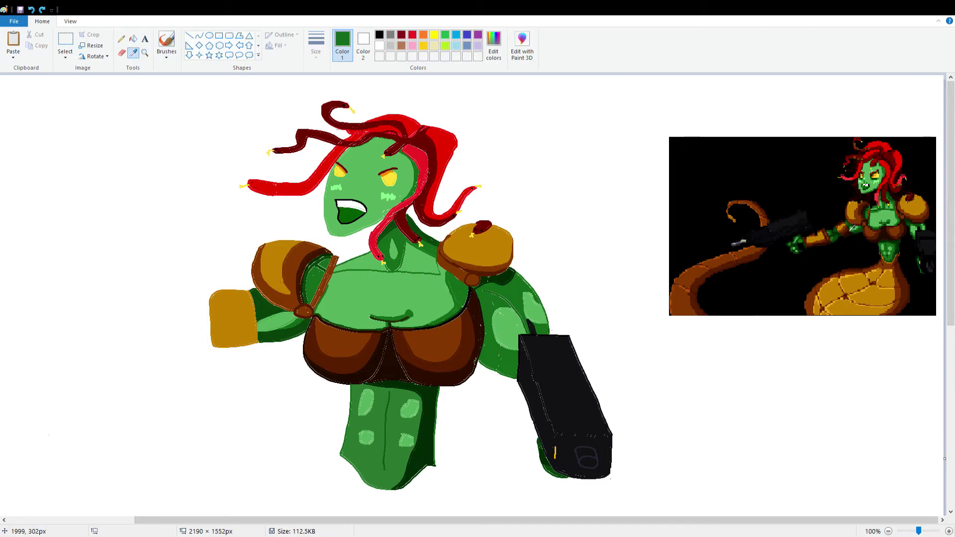
{"action": "left_click", "coordinate": [848, 231]}
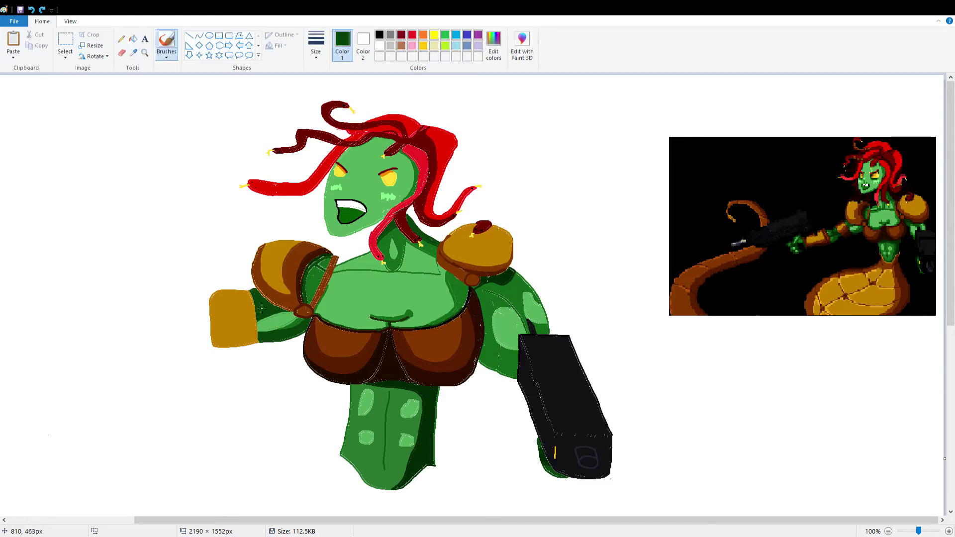
{"action": "left_click", "coordinate": [134, 53]}
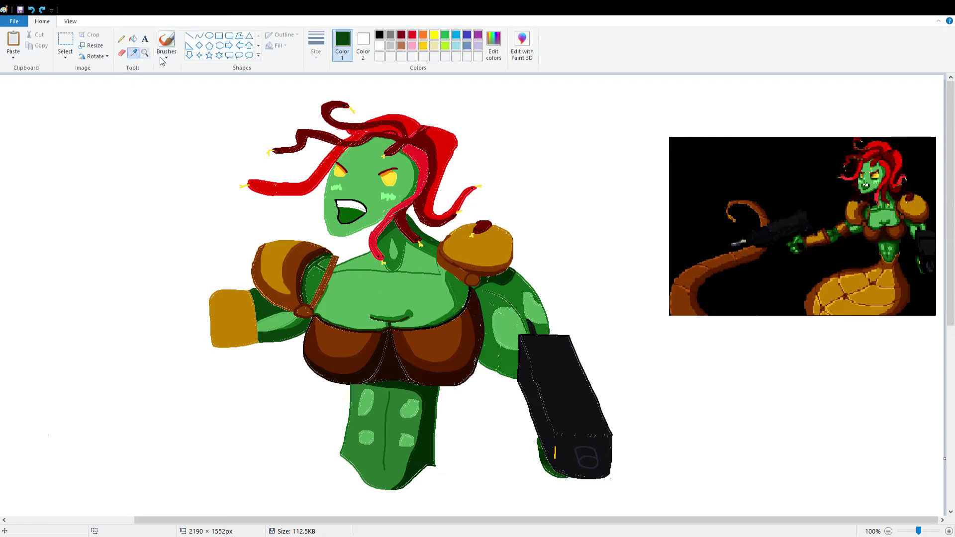
{"action": "left_click", "coordinate": [845, 229]}
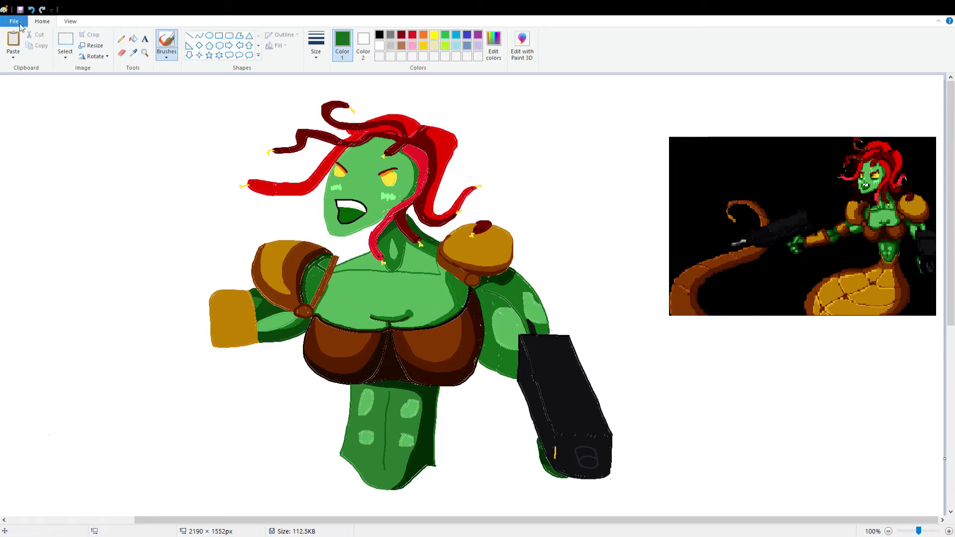
{"action": "left_click", "coordinate": [134, 52]}
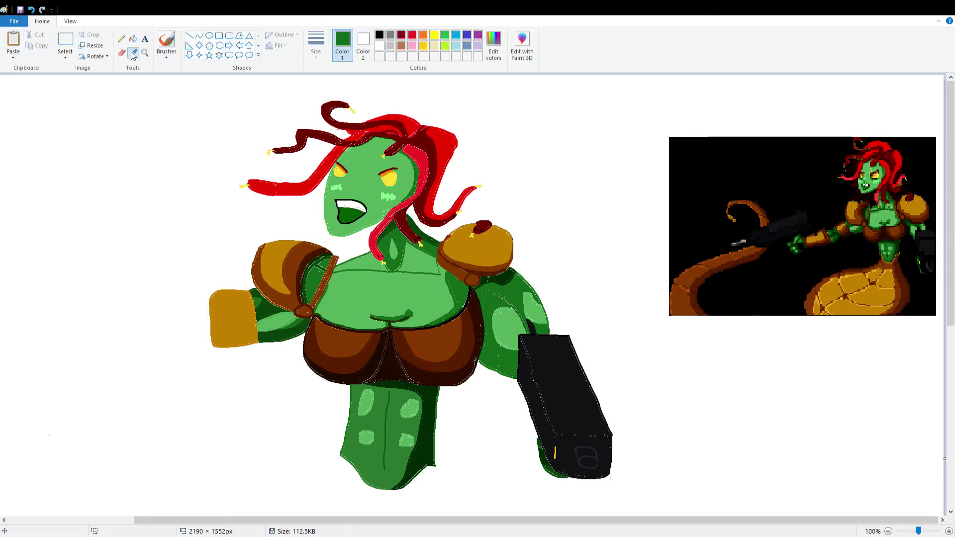
{"action": "left_click", "coordinate": [847, 234]}
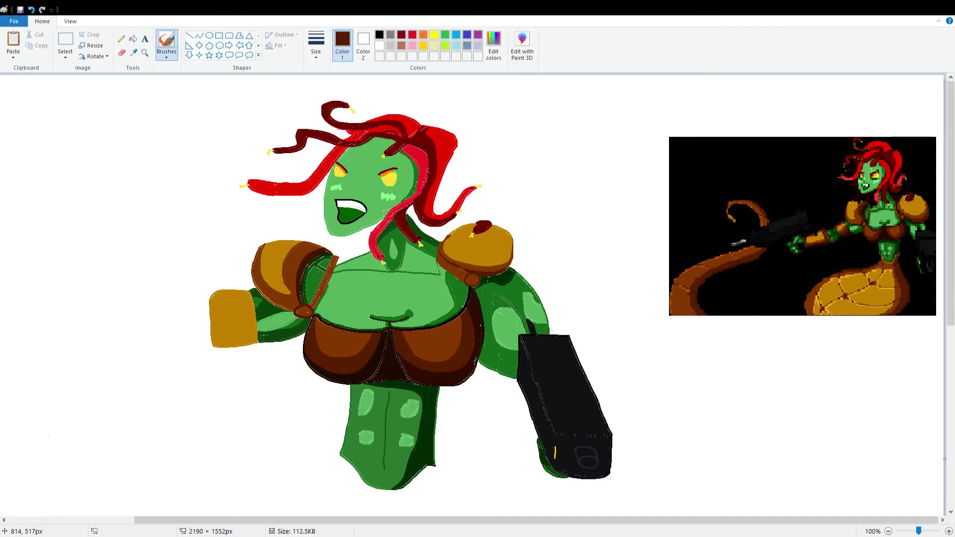
{"action": "mouse_move", "coordinate": [255, 334]}
{"action": "left_mouse_down"}
{"action": "mouse_move", "coordinate": [211, 340]}
{"action": "mouse_move", "coordinate": [244, 330]}
{"action": "left_mouse_up"}
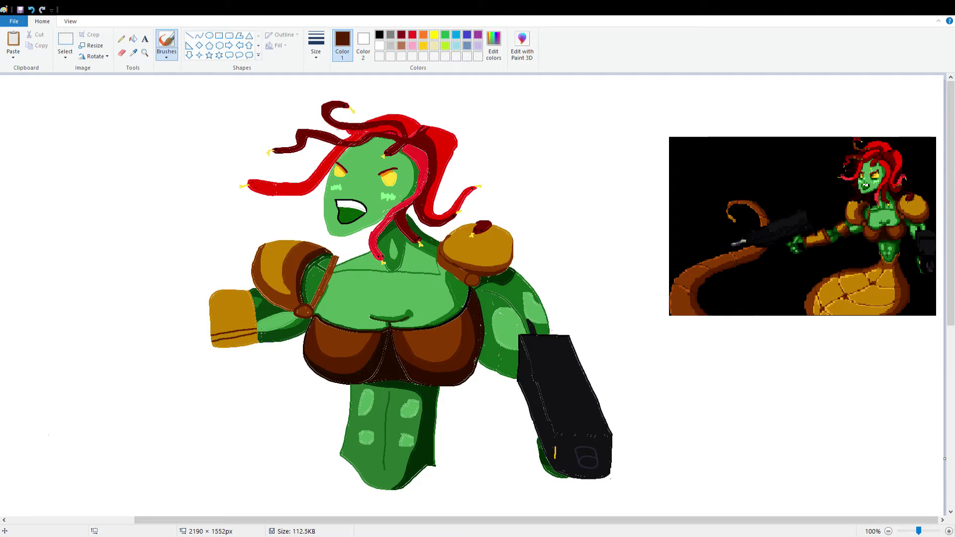
{"action": "left_click", "coordinate": [133, 38]}
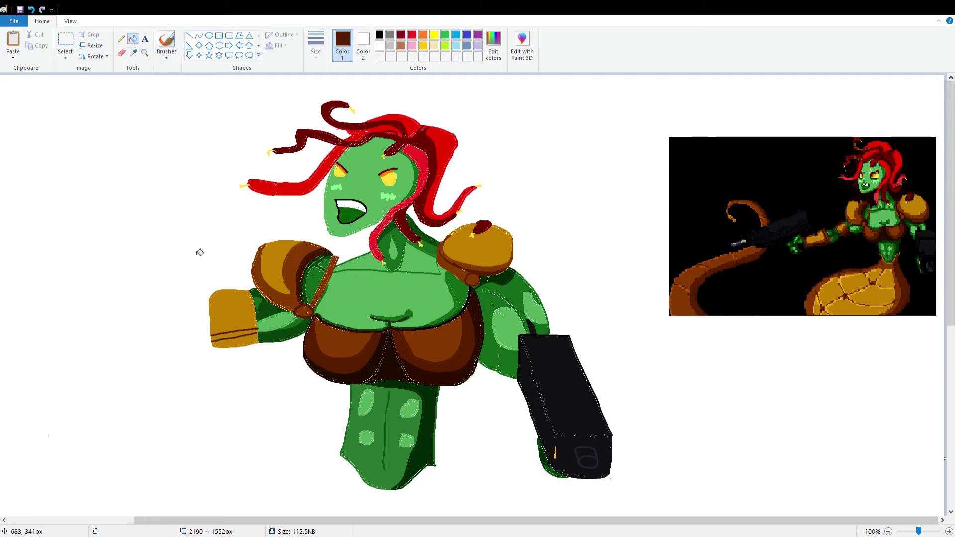
{"action": "left_click", "coordinate": [237, 339]}
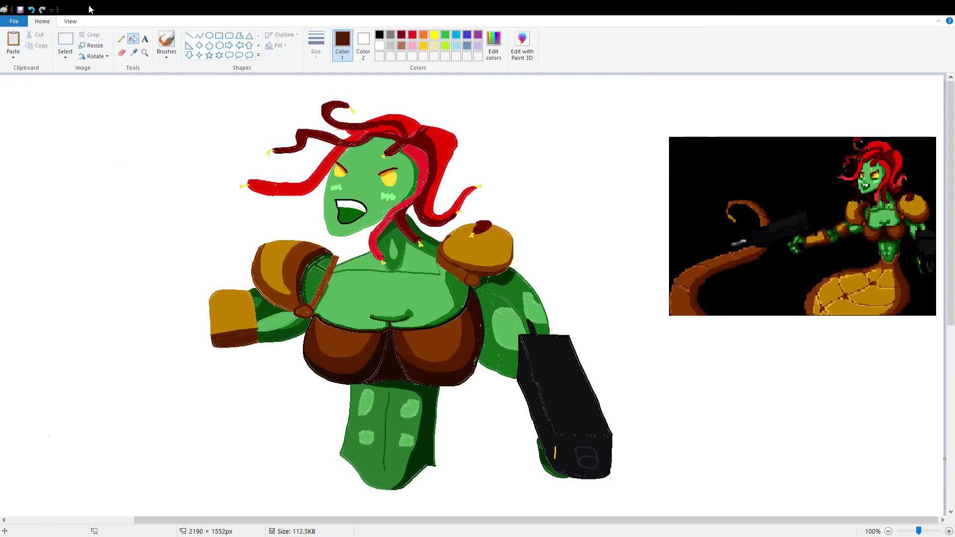
Try a brush line across the gold part of the bracer in medium brown sampled from the reference.
{"action": "left_click", "coordinate": [135, 55]}
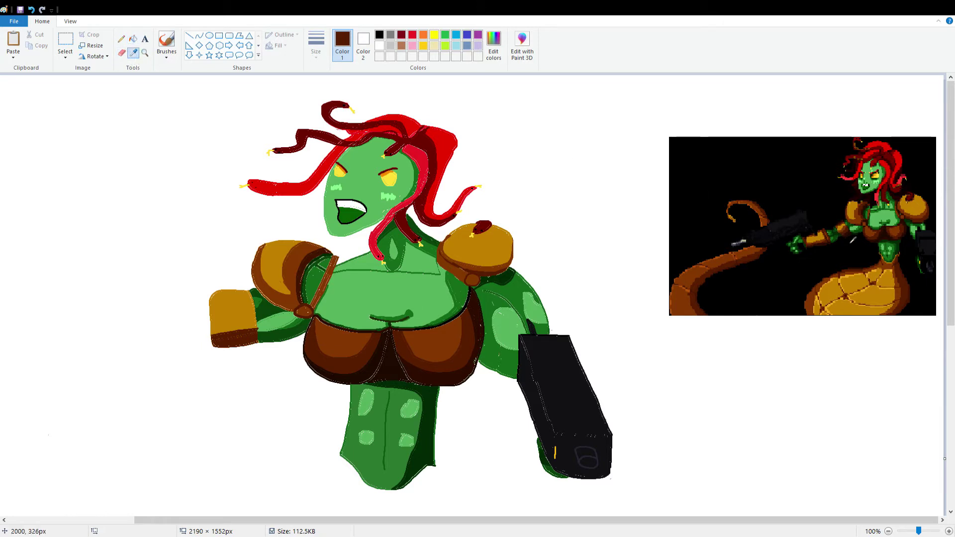
{"action": "left_click", "coordinate": [846, 230]}
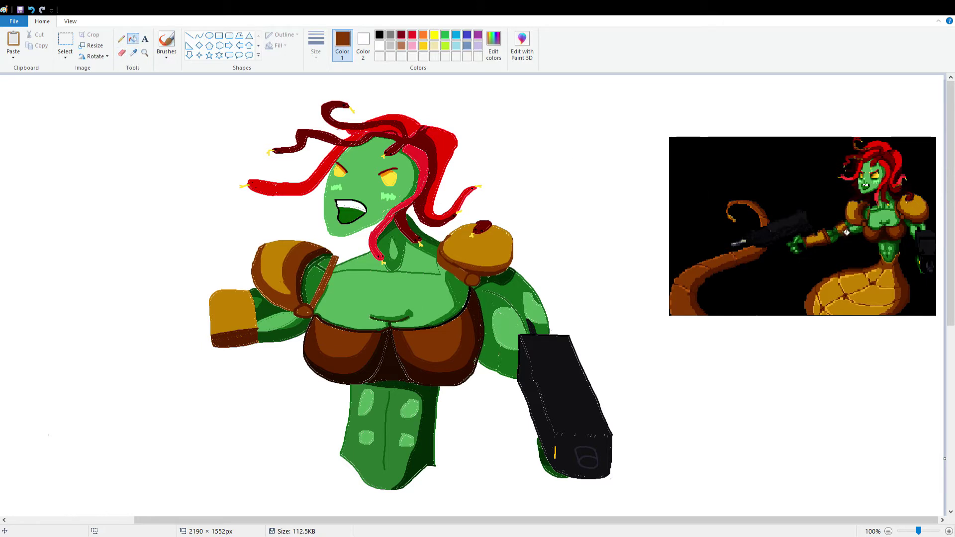
{"action": "left_click", "coordinate": [165, 41]}
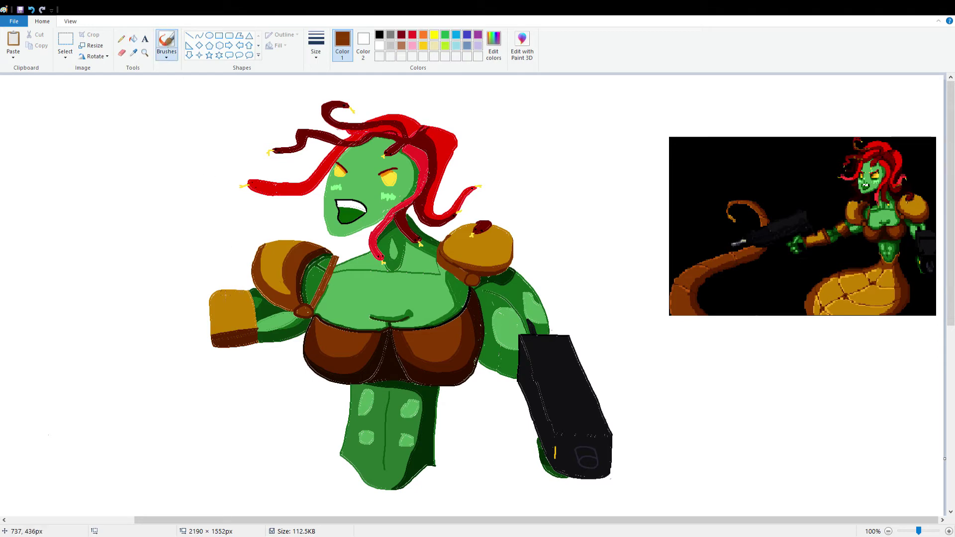
{"action": "left_click_drag", "start_coordinate": [209, 325], "coordinate": [249, 319]}
{"action": "key", "text": "ctrl+z"}
Outline the bottom rim of the bracer's dark strip and fill it with near-black brown sampled from the reference.
{"action": "scroll", "coordinate": [530, 341], "scroll_direction": "up", "scroll_amount": 4, "text": "ctrl"}
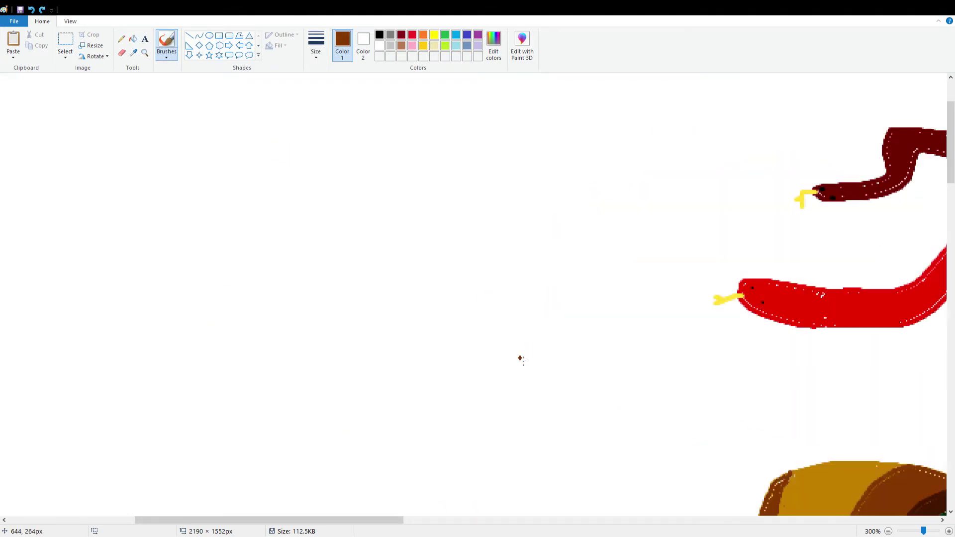
{"action": "scroll", "coordinate": [520, 358], "scroll_direction": "down", "scroll_amount": 4, "text": "ctrl"}
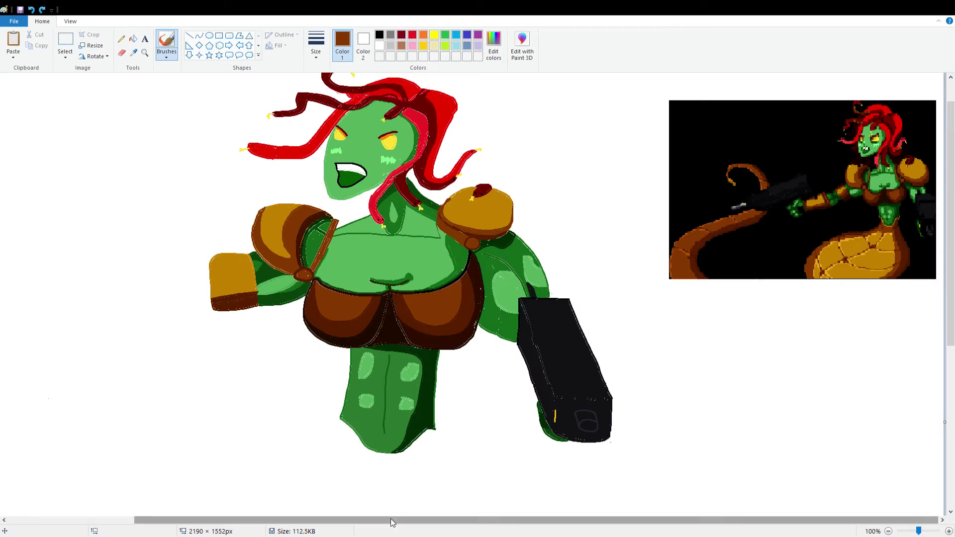
{"action": "scroll", "coordinate": [852, 295], "scroll_direction": "up", "scroll_amount": 1, "text": "ctrl"}
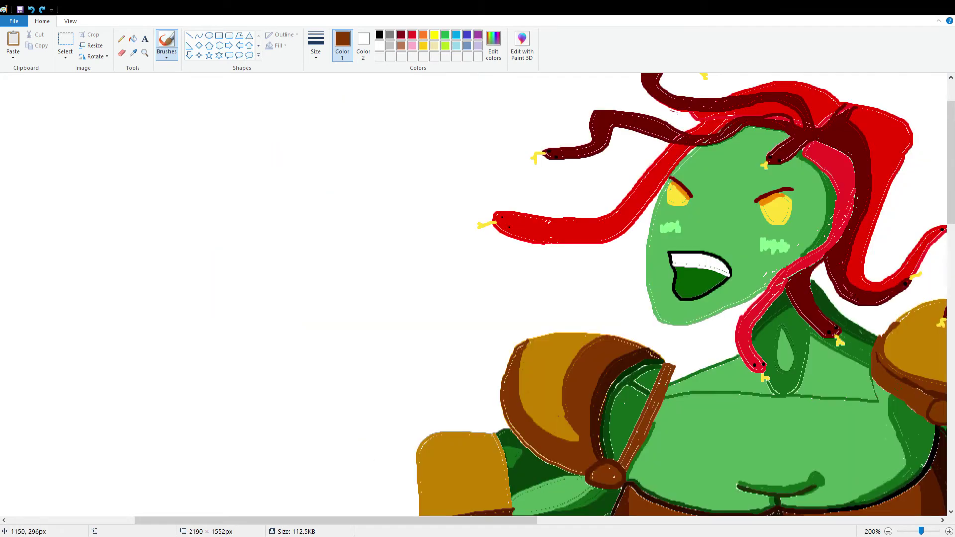
{"action": "scroll", "coordinate": [753, 477], "scroll_direction": "right", "scroll_amount": 5}
{"action": "scroll", "coordinate": [752, 476], "scroll_direction": "right", "scroll_amount": 2}
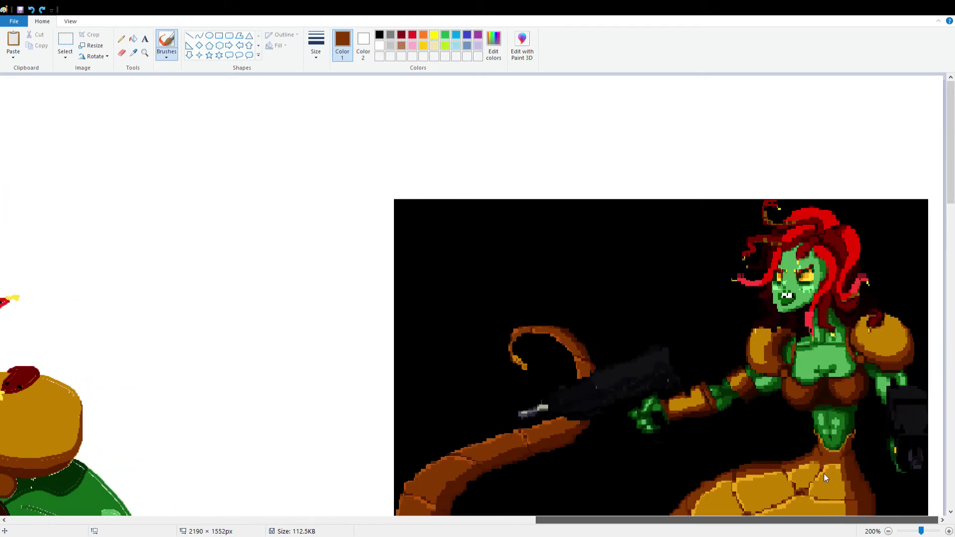
{"action": "left_click", "coordinate": [135, 54]}
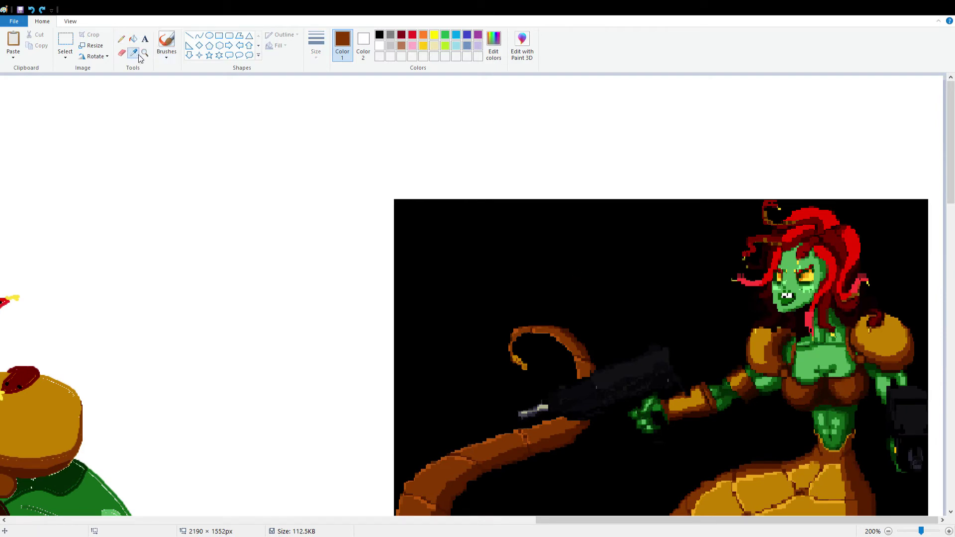
{"action": "left_click", "coordinate": [587, 390]}
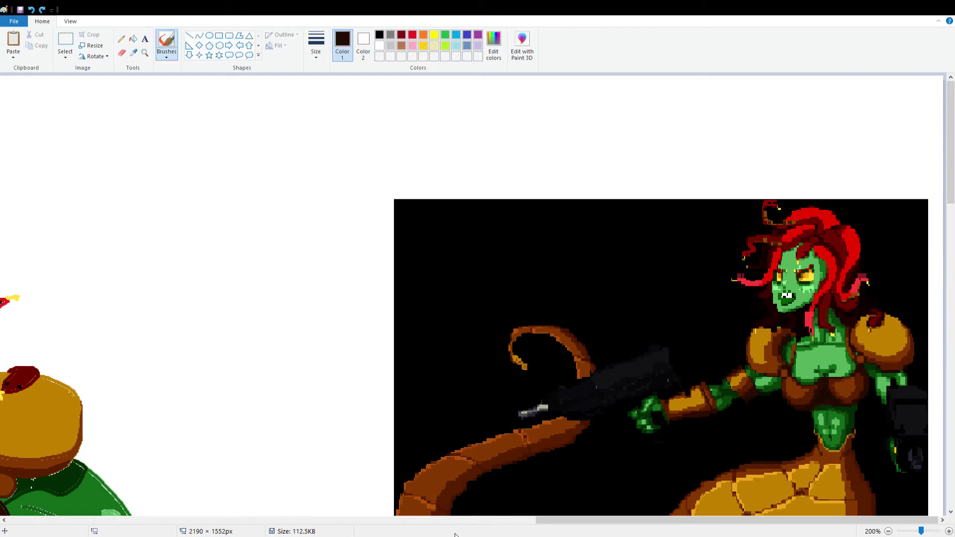
{"action": "left_click_drag", "start_coordinate": [613, 518], "coordinate": [299, 472]}
{"action": "scroll", "coordinate": [320, 437], "scroll_direction": "left", "scroll_amount": 2}
{"action": "scroll", "coordinate": [323, 440], "scroll_direction": "down", "scroll_amount": 1, "text": "ctrl"}
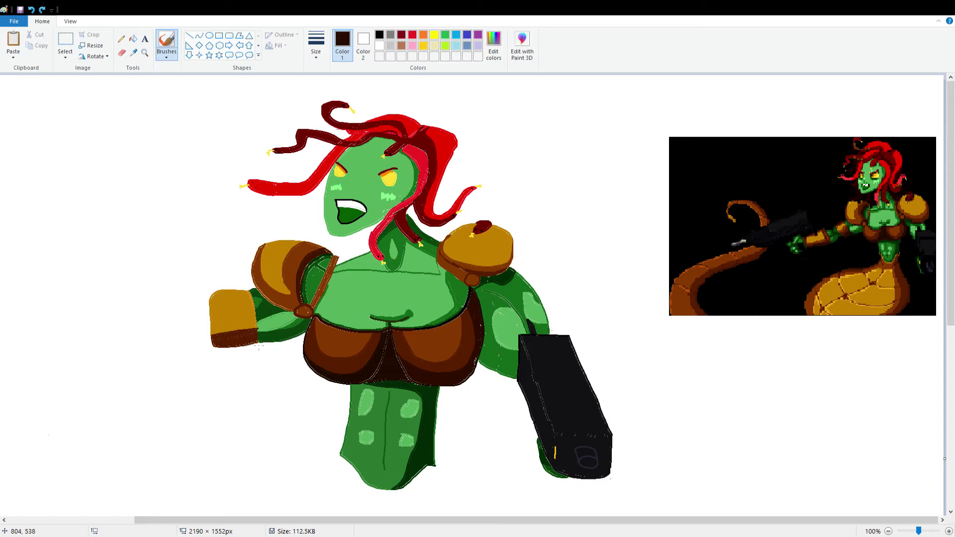
{"action": "mouse_move", "coordinate": [260, 345]}
{"action": "left_mouse_down"}
{"action": "mouse_move", "coordinate": [217, 350]}
{"action": "mouse_move", "coordinate": [251, 346]}
{"action": "left_mouse_up"}
{"action": "key", "text": "ctrl+z"}
{"action": "left_click", "coordinate": [133, 38]}
{"action": "left_click", "coordinate": [241, 348]}
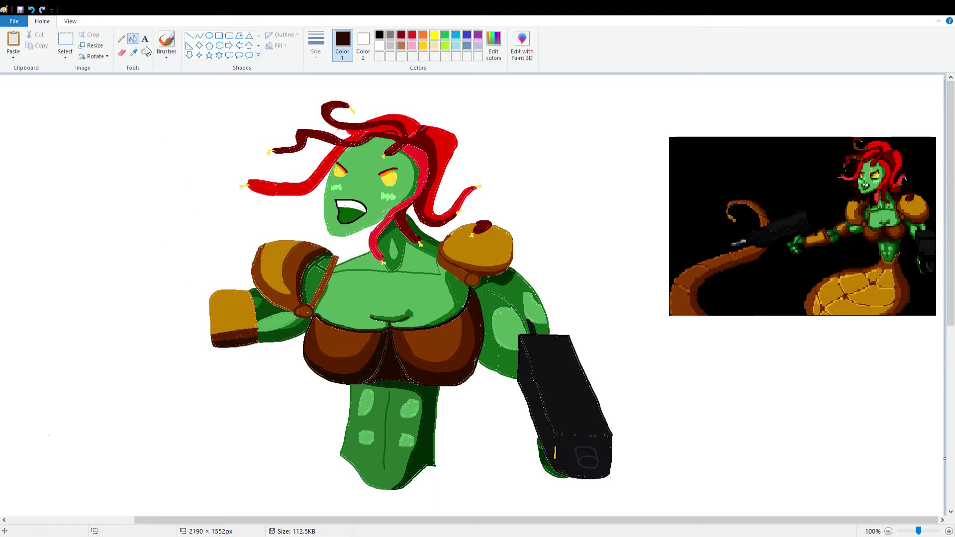
Brush a line across the bracer above its dark strip in medium brown sampled from the reference.
{"action": "left_click", "coordinate": [167, 40]}
{"action": "left_click", "coordinate": [133, 53]}
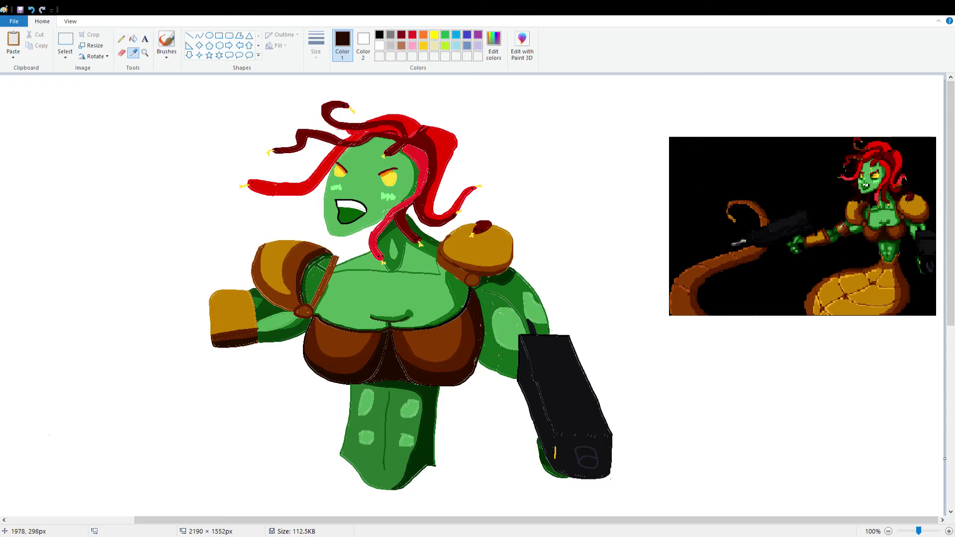
{"action": "left_click", "coordinate": [847, 231]}
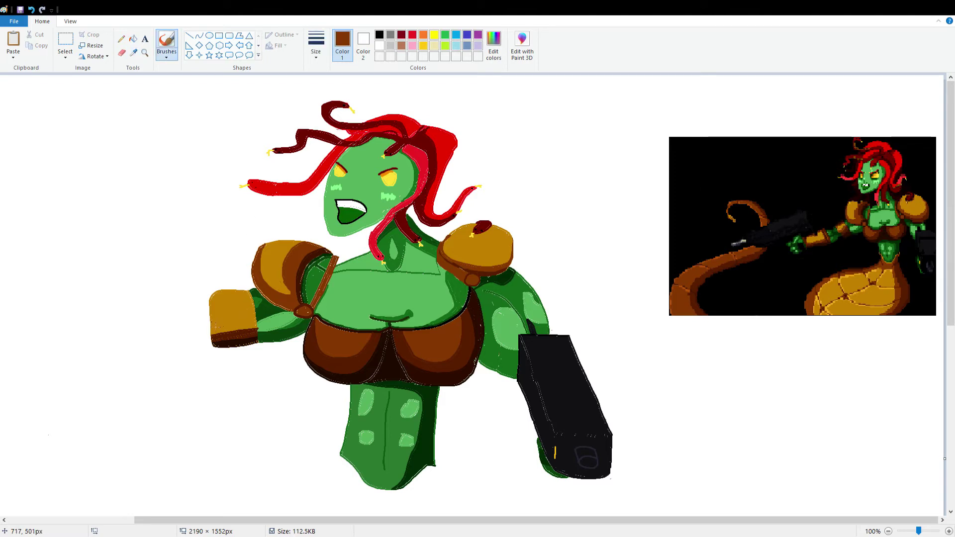
{"action": "left_click_drag", "start_coordinate": [217, 323], "coordinate": [249, 319]}
{"action": "key", "text": "ctrl+z"}
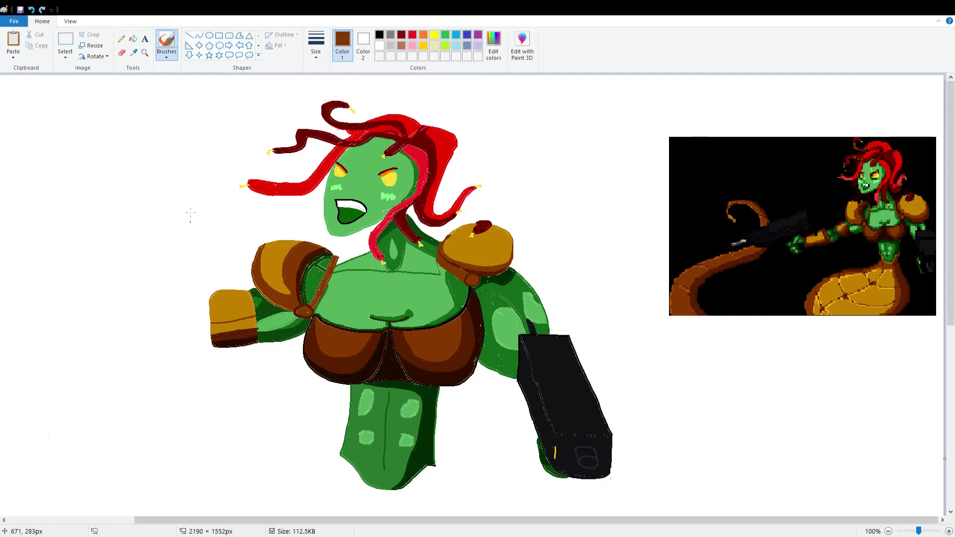
Try to fill the band between the bracer's brown line and its dark strip with medium brown.
{"action": "left_click", "coordinate": [133, 38]}
{"action": "left_click", "coordinate": [245, 325]}
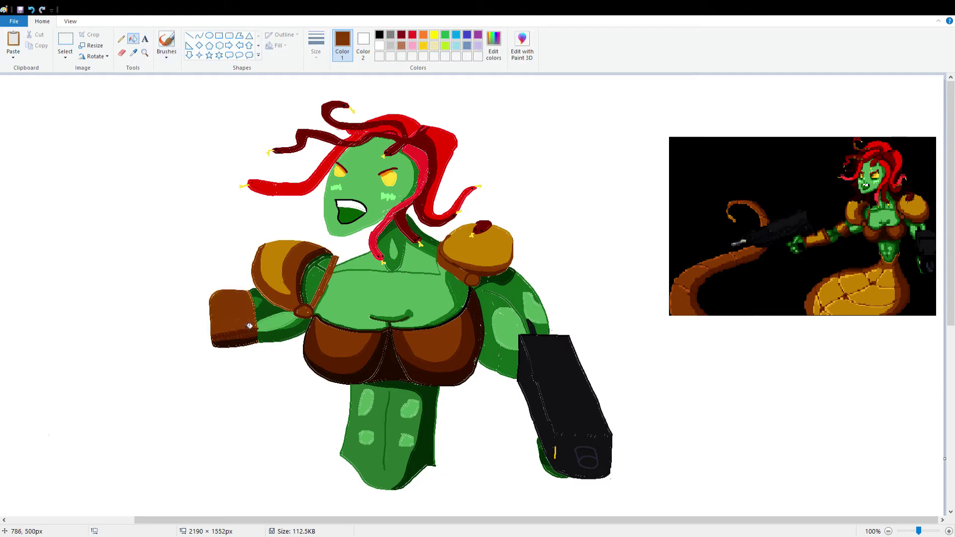
{"action": "key", "text": "ctrl+z"}
{"action": "left_click", "coordinate": [248, 326]}
{"action": "key", "text": "ctrl+z"}
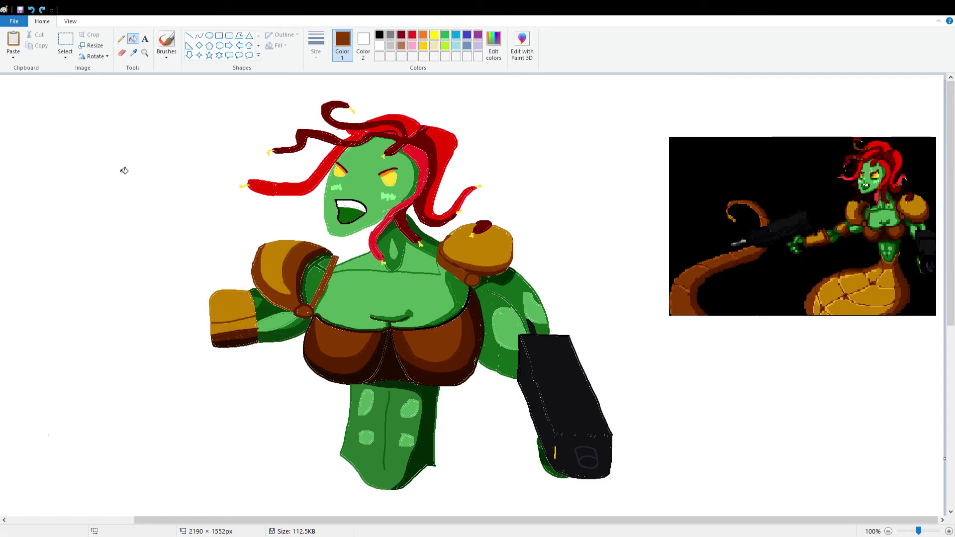
Redraw the dividing line across the bracer to close its gaps and fill the band beneath it with medium brown.
{"action": "left_click", "coordinate": [166, 43]}
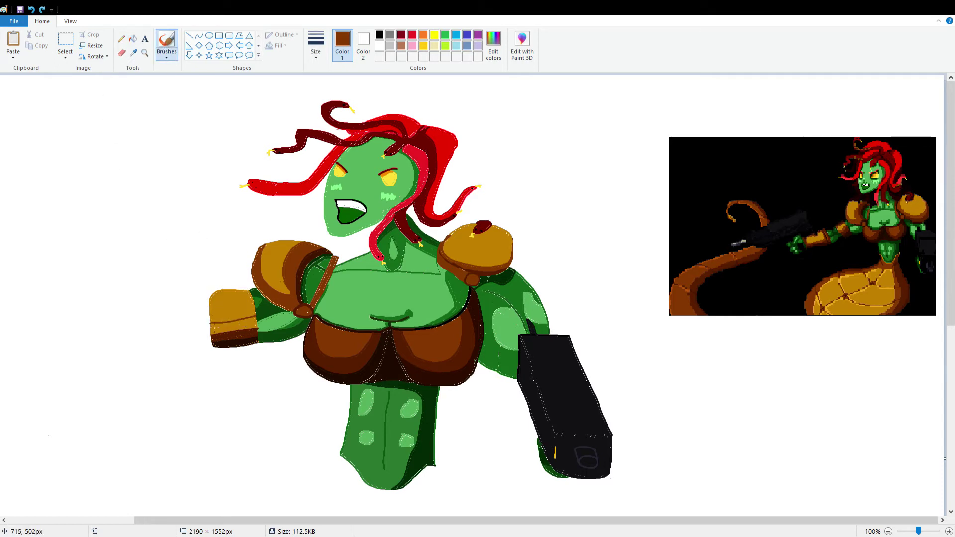
{"action": "left_click_drag", "start_coordinate": [208, 324], "coordinate": [250, 317]}
{"action": "left_click", "coordinate": [133, 38]}
{"action": "left_click", "coordinate": [241, 328]}
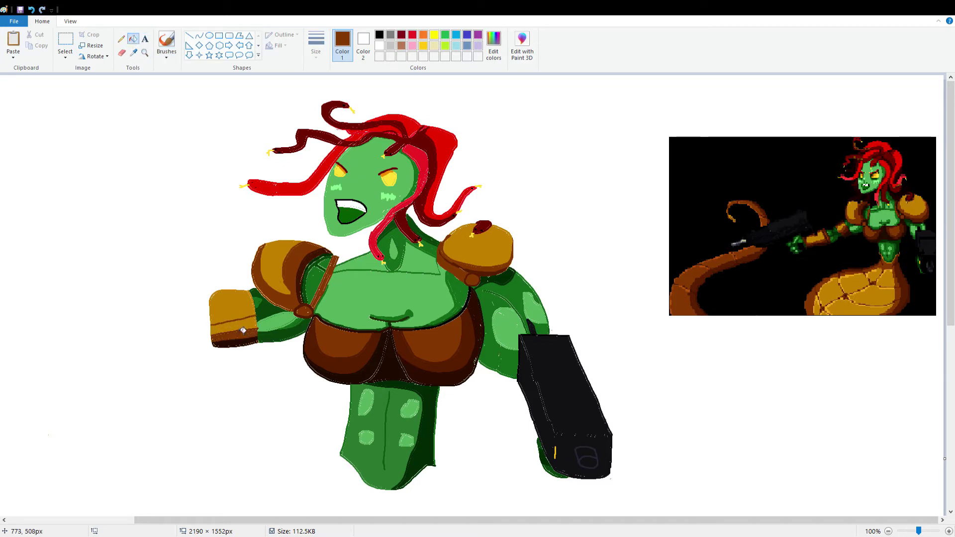
Brush a dividing line near the bracer's upper edge and fill the strip above it with the same medium brown.
{"action": "left_click", "coordinate": [133, 53]}
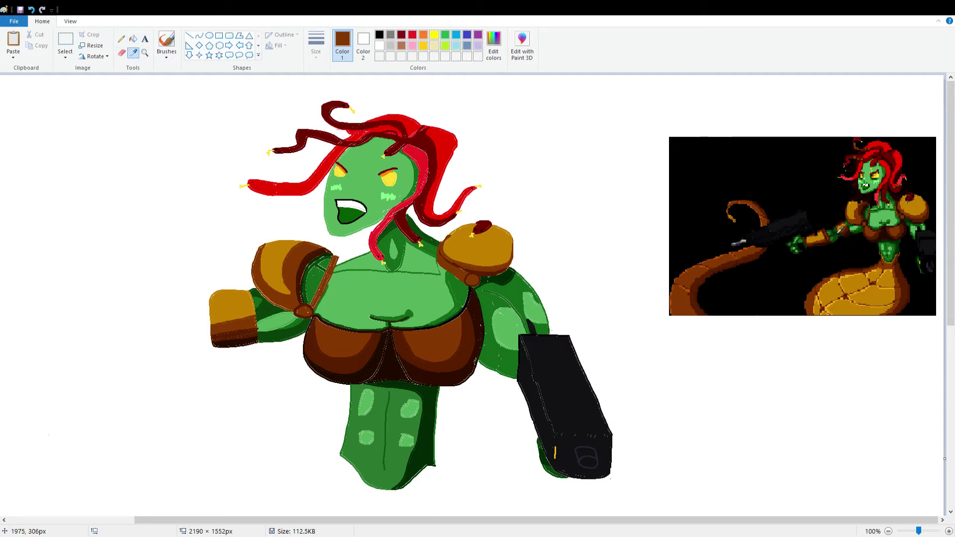
{"action": "left_click", "coordinate": [167, 40]}
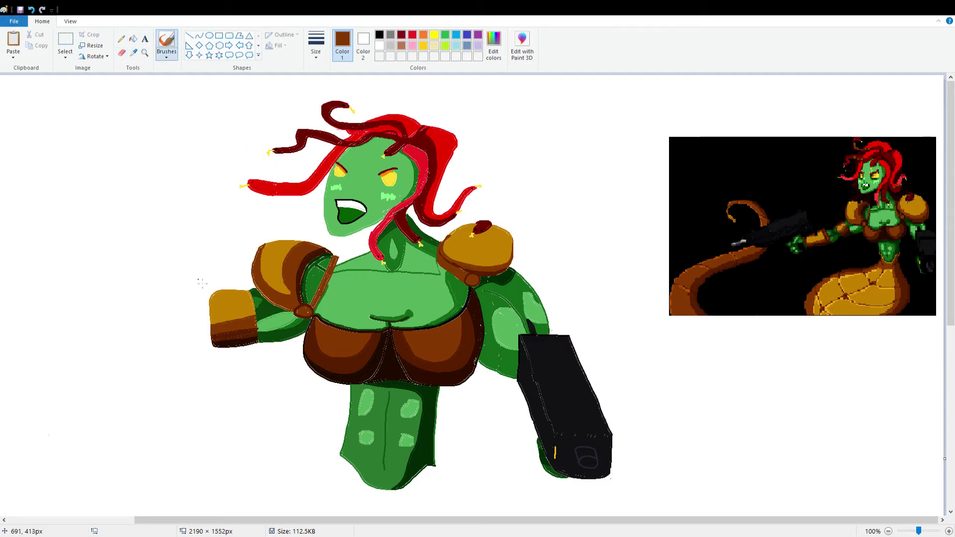
{"action": "left_click_drag", "start_coordinate": [211, 304], "coordinate": [250, 296]}
{"action": "left_click", "coordinate": [133, 40]}
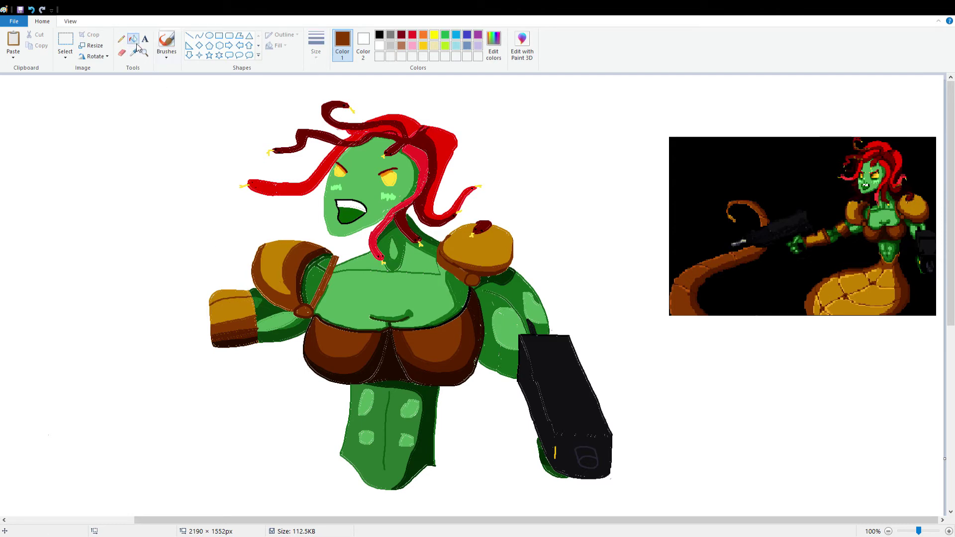
{"action": "left_click", "coordinate": [227, 299]}
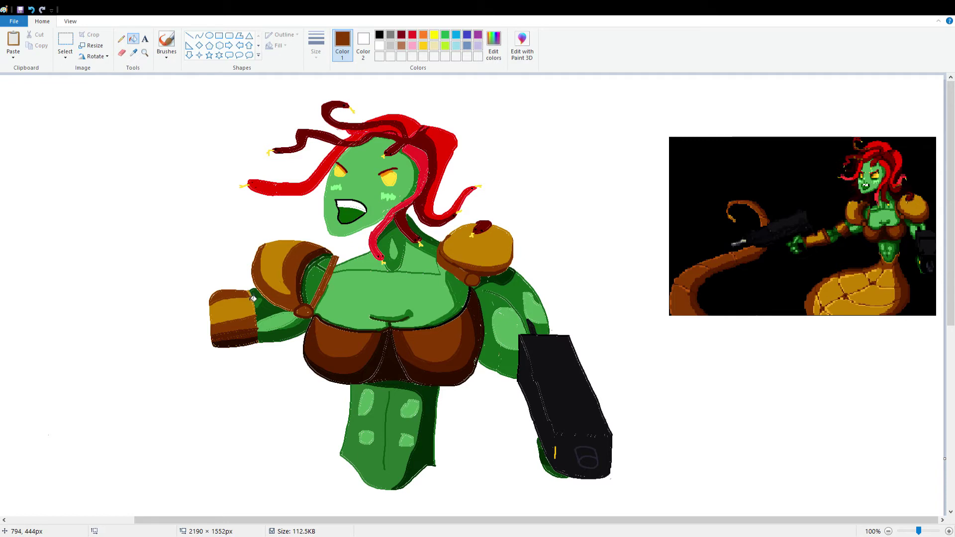
{"action": "left_click", "coordinate": [166, 42]}
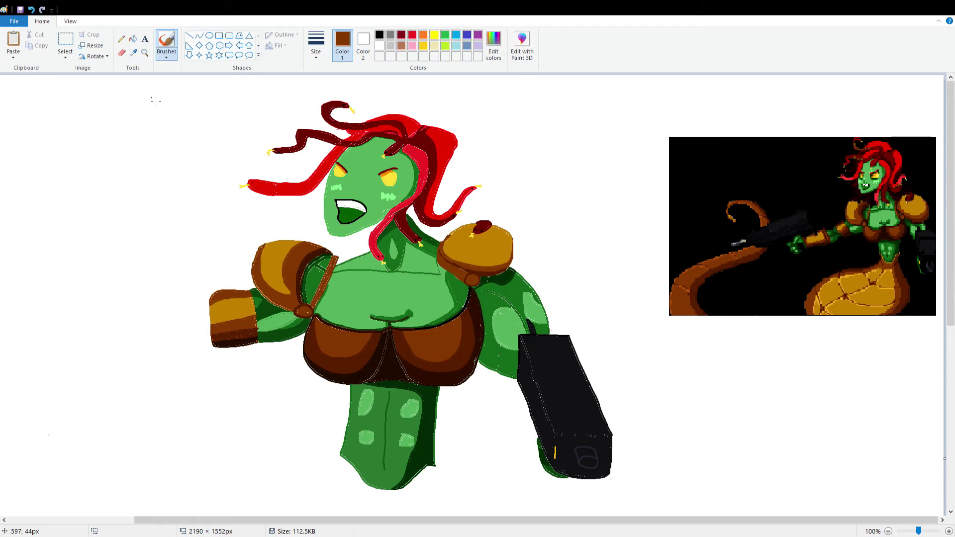
Sample dark green from the reference's outstretched arm and try brushing the forearm's edges outward beyond the bracer.
{"action": "left_click", "coordinate": [133, 52]}
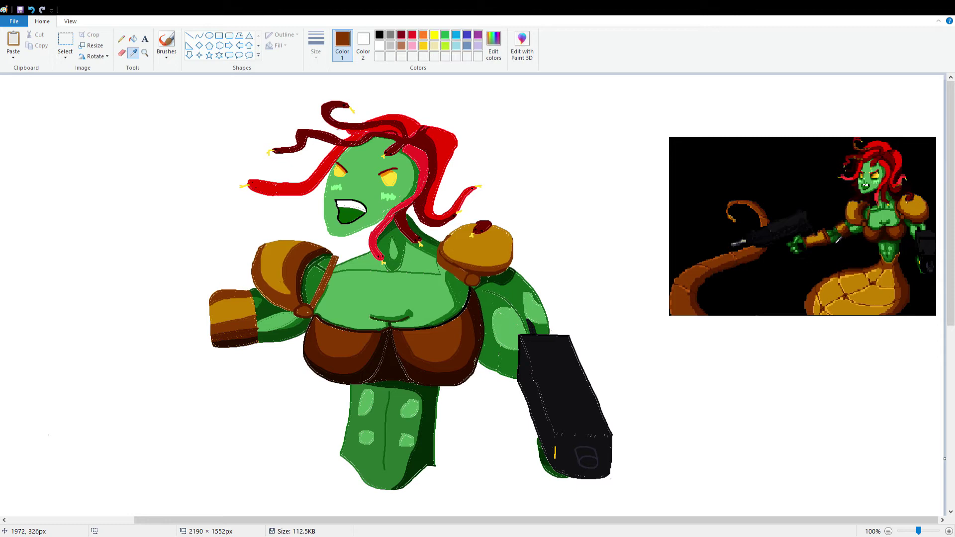
{"action": "left_click", "coordinate": [837, 241]}
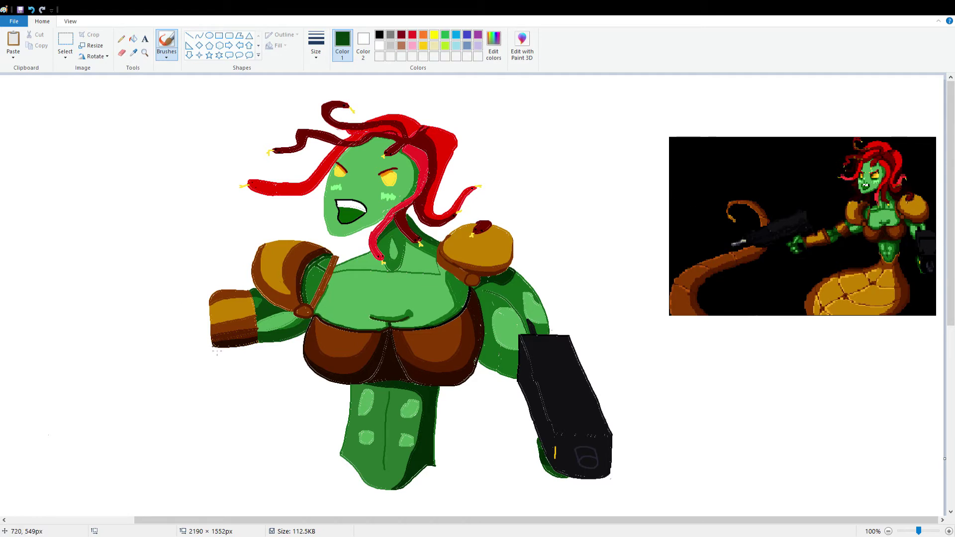
{"action": "left_click_drag", "start_coordinate": [214, 346], "coordinate": [194, 348]}
{"action": "key", "text": "ctrl+z"}
{"action": "left_click_drag", "start_coordinate": [212, 346], "coordinate": [149, 359]}
{"action": "mouse_move", "coordinate": [205, 302]}
{"action": "left_mouse_down"}
{"action": "mouse_move", "coordinate": [159, 293]}
{"action": "mouse_move", "coordinate": [195, 299]}
{"action": "mouse_move", "coordinate": [170, 298]}
{"action": "left_mouse_up"}
{"action": "key", "text": "ctrl+z"}
{"action": "key", "text": "ctrl+z"}
Brush the forearm's lower and upper edges extending outward from the bracer in dark green.
{"action": "mouse_move", "coordinate": [214, 346]}
{"action": "left_mouse_down"}
{"action": "mouse_move", "coordinate": [163, 351]}
{"action": "mouse_move", "coordinate": [208, 344]}
{"action": "mouse_move", "coordinate": [167, 347]}
{"action": "left_mouse_up"}
{"action": "key", "text": "ctrl+z"}
{"action": "key", "text": "ctrl+z"}
{"action": "key", "text": "ctrl+z"}
{"action": "key", "text": "ctrl+z"}
{"action": "key", "text": "ctrl+z"}
{"action": "left_click_drag", "start_coordinate": [213, 301], "coordinate": [173, 303]}
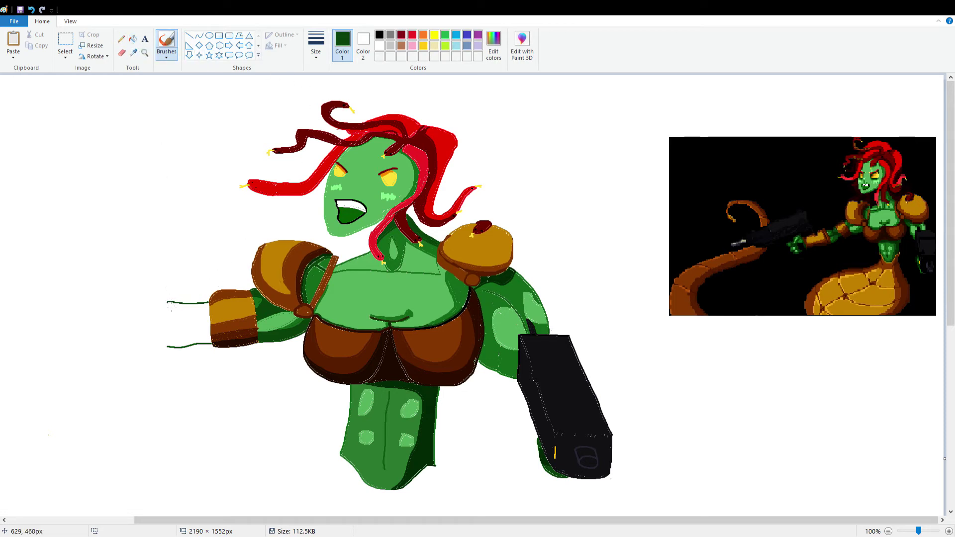
Close the open end of the forearm outline and fill the shape with the same dark green.
{"action": "left_click_drag", "start_coordinate": [167, 303], "coordinate": [169, 350]}
{"action": "key", "text": "ctrl+z"}
{"action": "left_click_drag", "start_coordinate": [166, 344], "coordinate": [165, 323]}
{"action": "left_click", "coordinate": [132, 38]}
{"action": "left_click", "coordinate": [198, 328]}
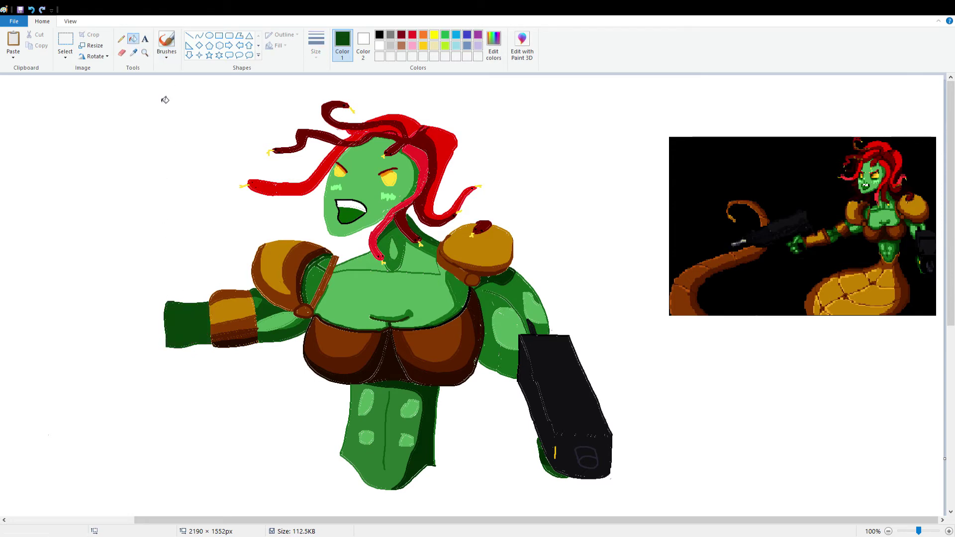
Brush curved shading lines across the forearm in a darker green sampled from the reference.
{"action": "left_click", "coordinate": [134, 52]}
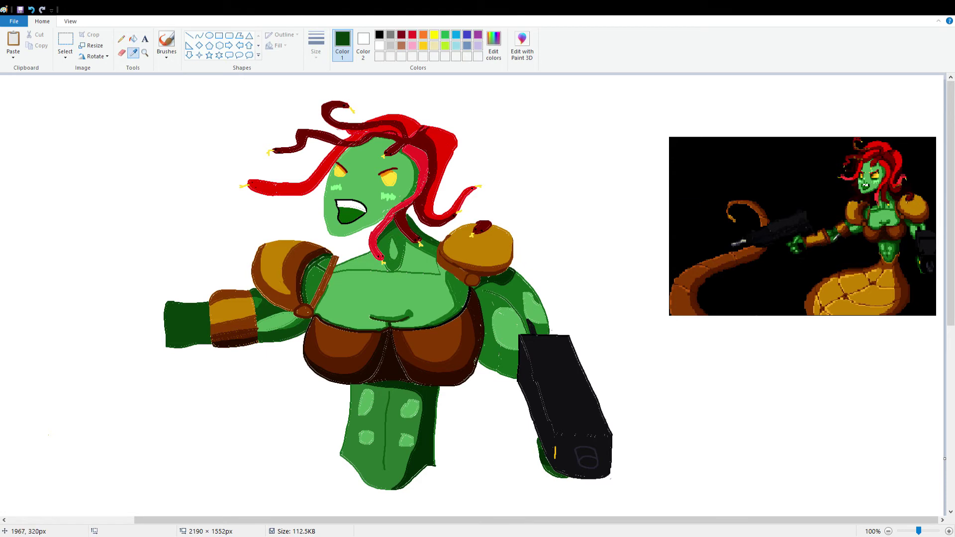
{"action": "left_click", "coordinate": [837, 237]}
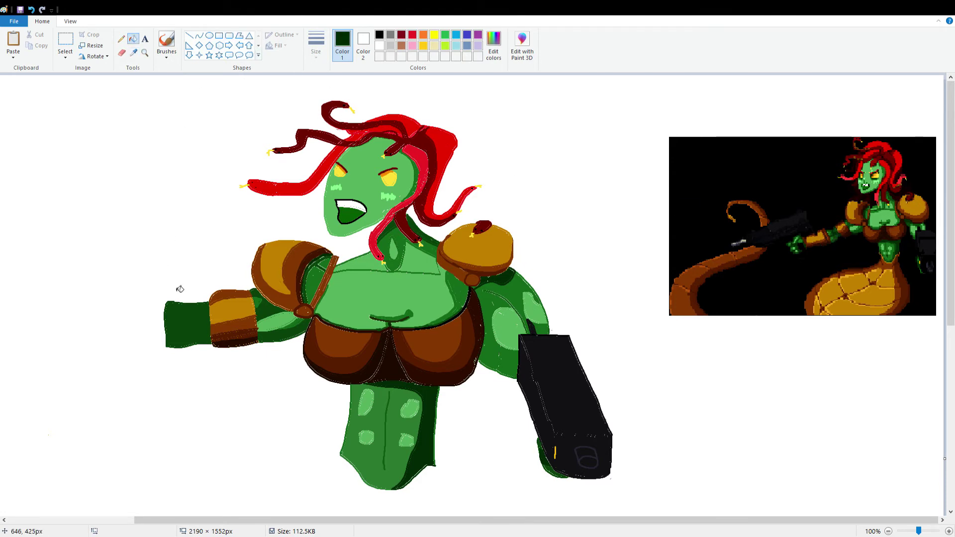
{"action": "left_click", "coordinate": [167, 41]}
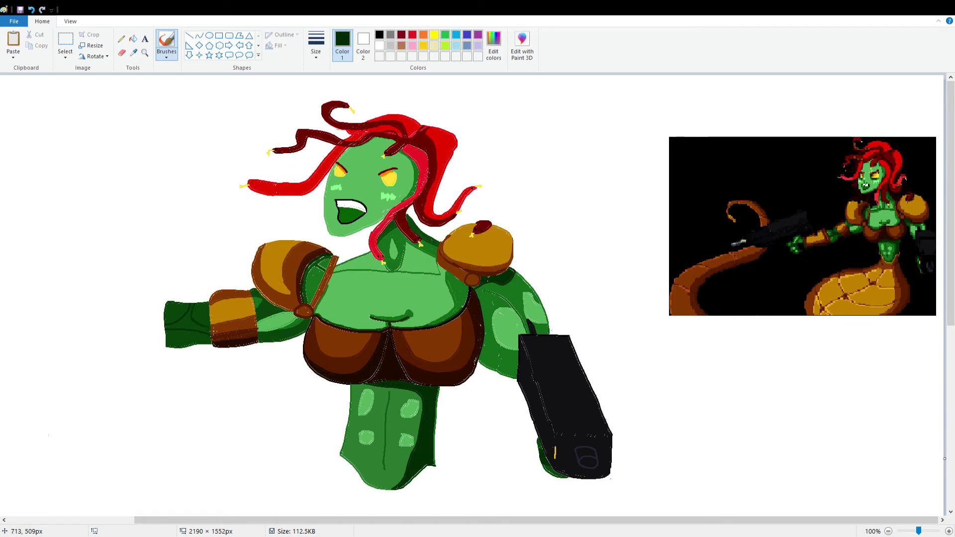
Try to fill the area between the forearm's curved shading lines with the darker green.
{"action": "left_click", "coordinate": [133, 39]}
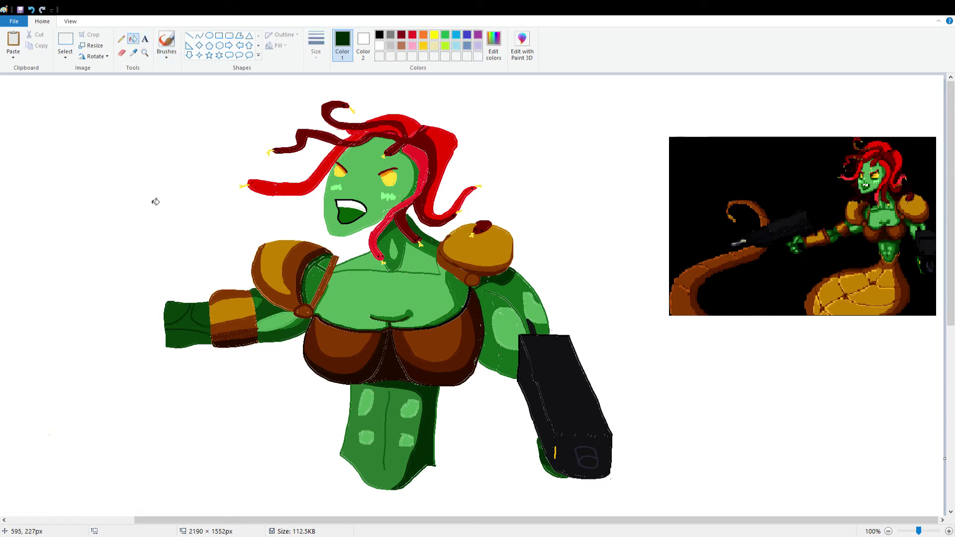
{"action": "left_click", "coordinate": [195, 329]}
{"action": "left_click", "coordinate": [166, 44]}
{"action": "scroll", "coordinate": [221, 204], "scroll_direction": "up", "scroll_amount": 1}
{"action": "scroll", "coordinate": [387, 382], "scroll_direction": "down", "scroll_amount": 5}
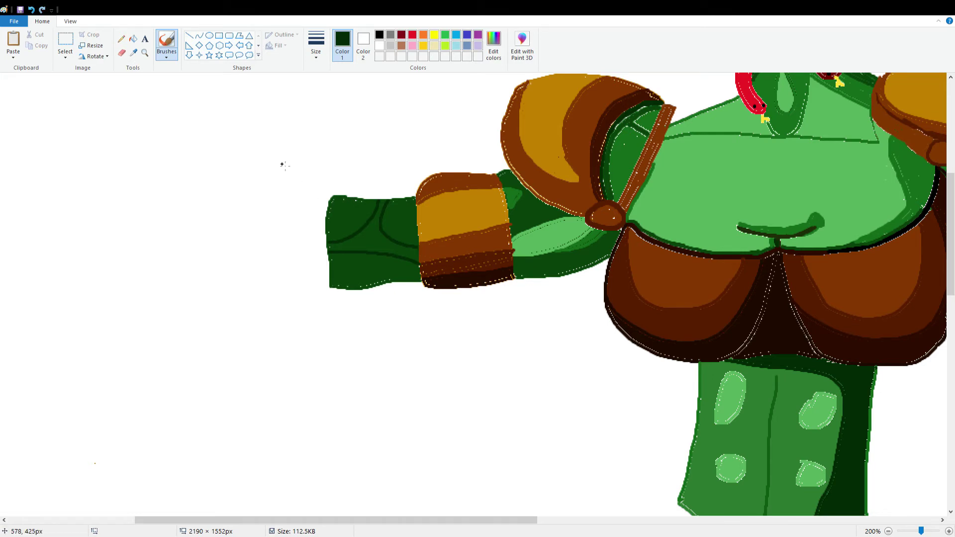
{"action": "left_click", "coordinate": [133, 38]}
{"action": "left_click", "coordinate": [379, 250]}
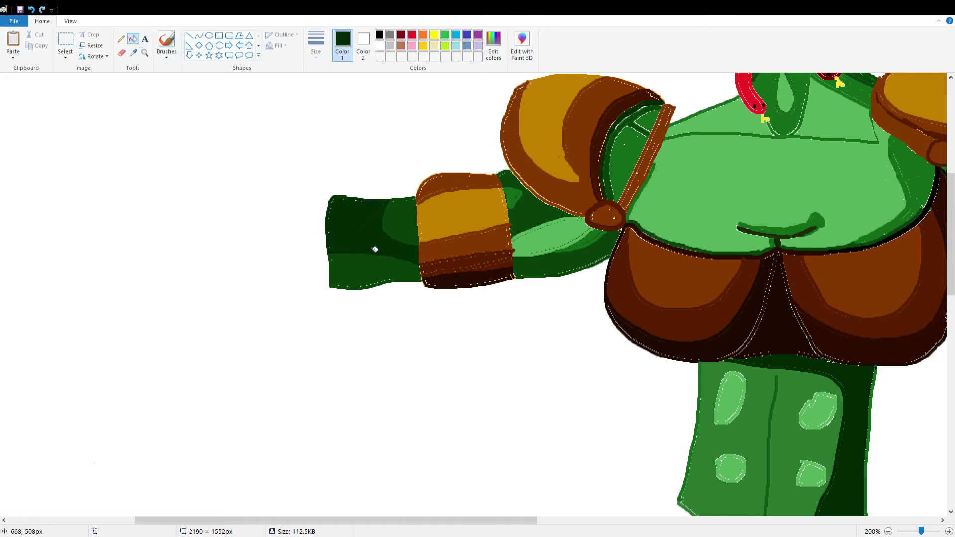
{"action": "key", "text": "ctrl+z"}
Close the gap in the forearm's curved shading lines and fill the area between them with the darker green.
{"action": "left_click", "coordinate": [167, 42]}
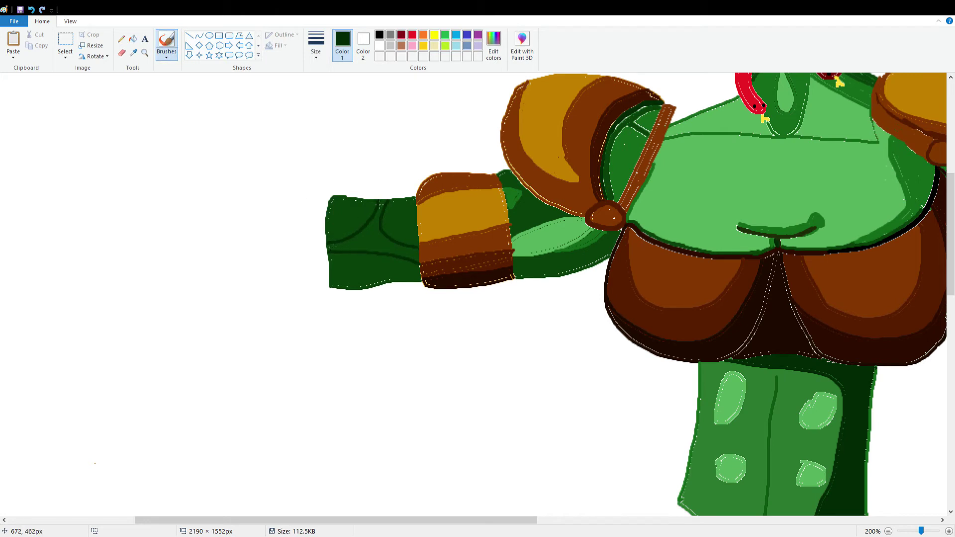
{"action": "left_click", "coordinate": [133, 38]}
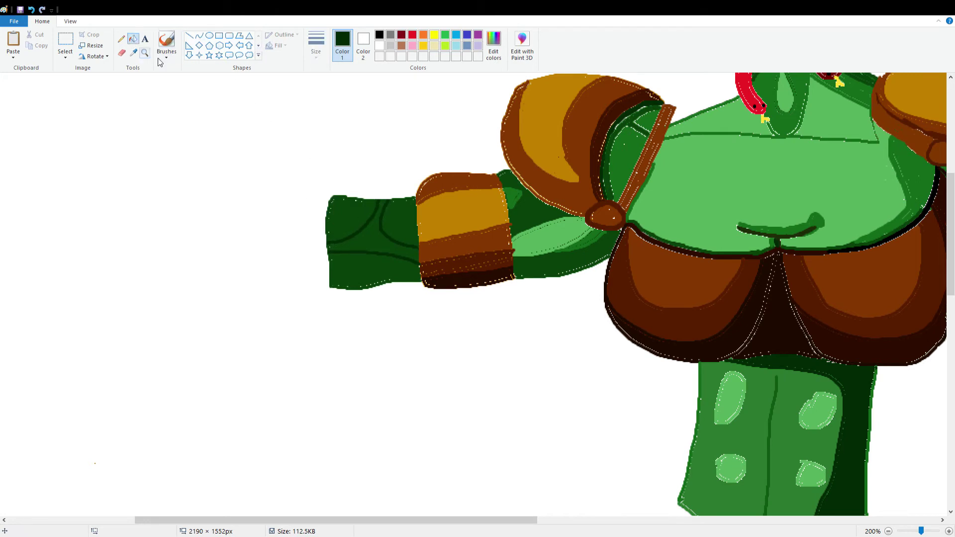
{"action": "left_click", "coordinate": [373, 239]}
{"action": "scroll", "coordinate": [421, 228], "scroll_direction": "down", "scroll_amount": 1}
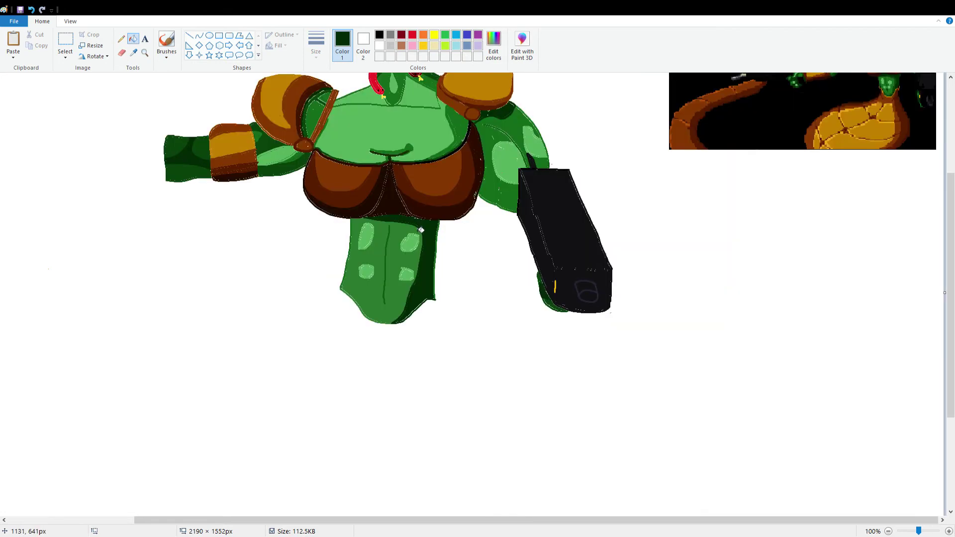
Brush the outline of a small highlight near the forearm's lower outer corner in lighter green sampled from the reference.
{"action": "scroll", "coordinate": [413, 229], "scroll_direction": "up", "scroll_amount": 3}
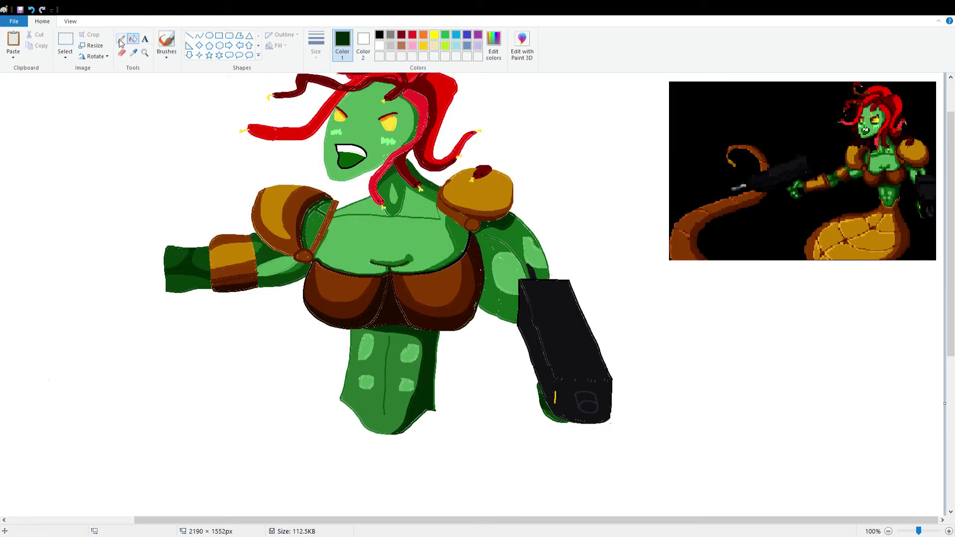
{"action": "left_click", "coordinate": [133, 53]}
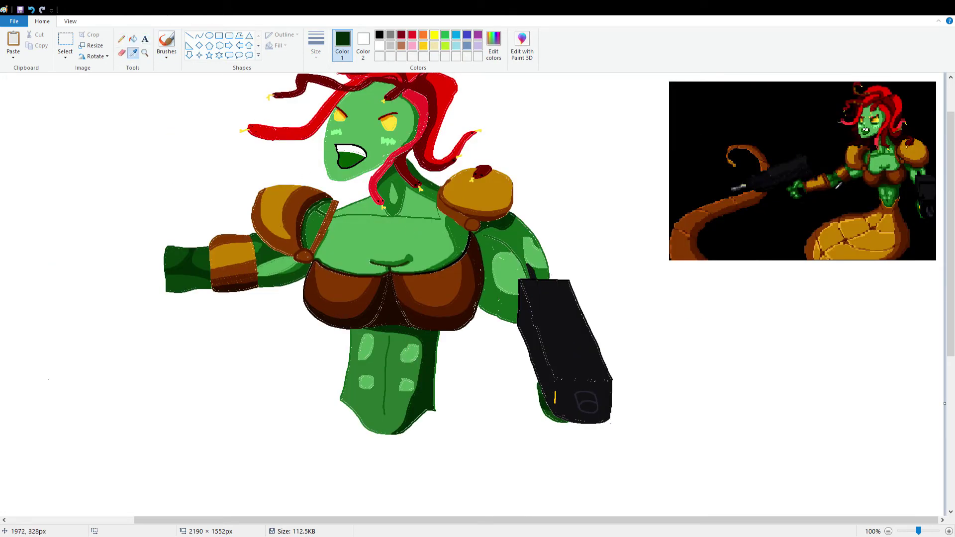
{"action": "left_click", "coordinate": [832, 189]}
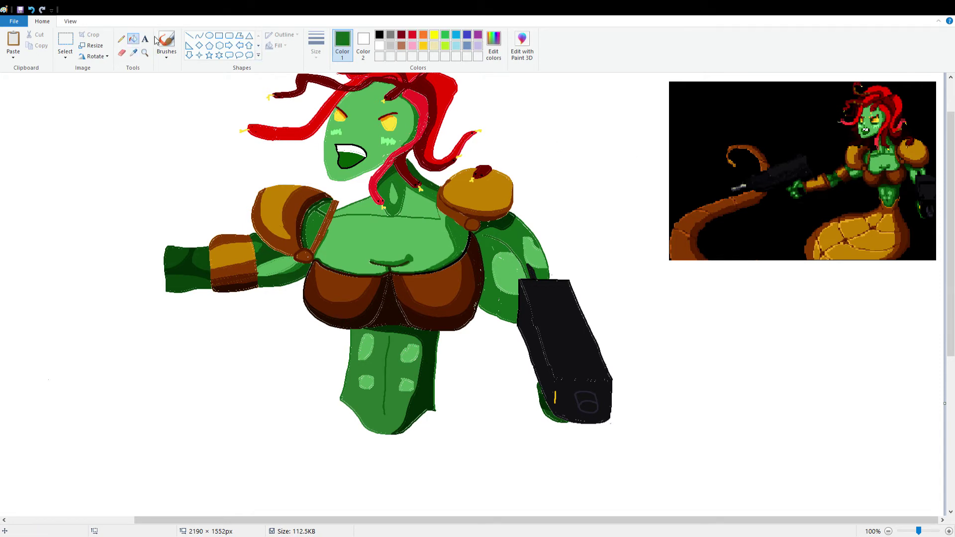
{"action": "left_click", "coordinate": [170, 47]}
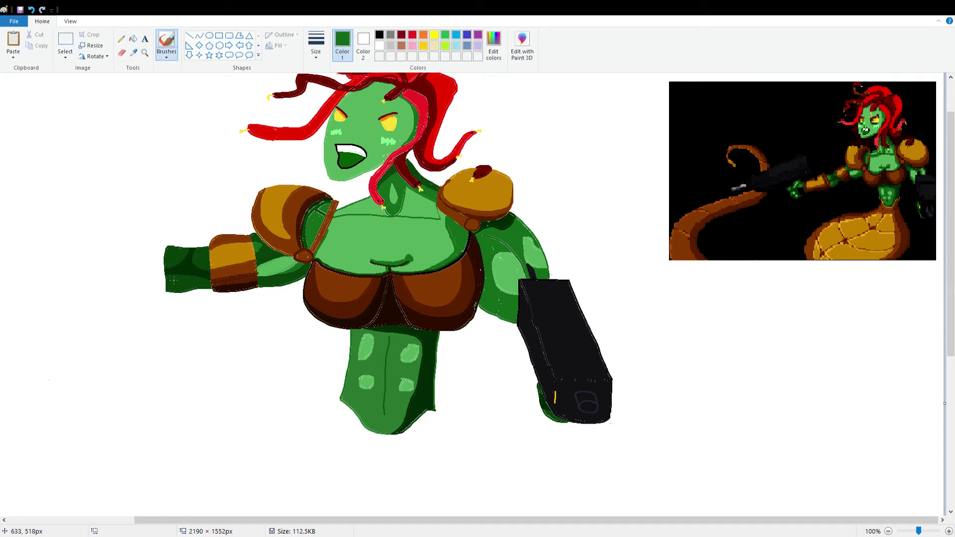
{"action": "left_click_drag", "start_coordinate": [171, 286], "coordinate": [169, 278]}
{"action": "left_click_drag", "start_coordinate": [178, 279], "coordinate": [182, 278]}
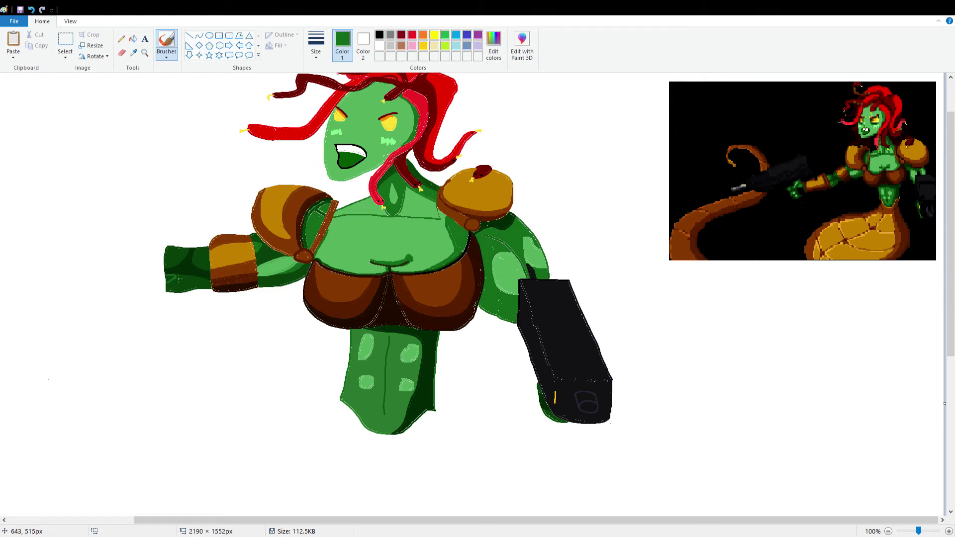
Try to fill the small highlight outline at the forearm's outer end with the lighter green.
{"action": "left_click", "coordinate": [133, 39]}
{"action": "left_click", "coordinate": [173, 282]}
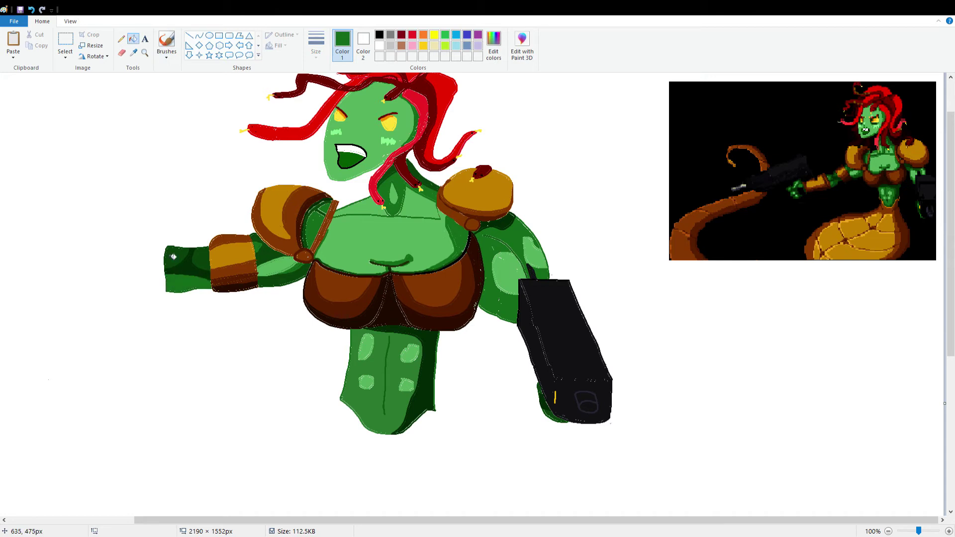
{"action": "key", "text": "ctrl+z"}
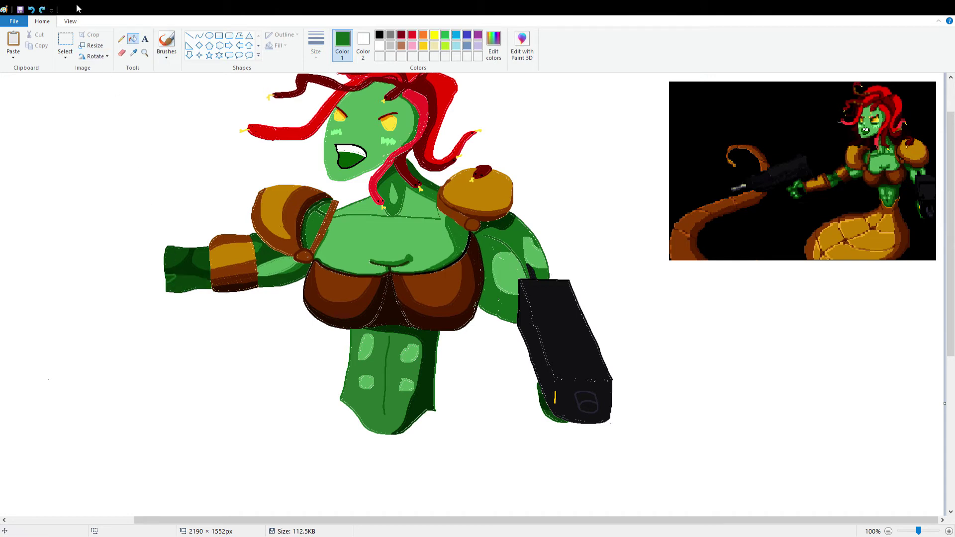
Paint in the small highlight at the forearm's lower outer corner with the lighter green brush.
{"action": "left_click", "coordinate": [166, 44]}
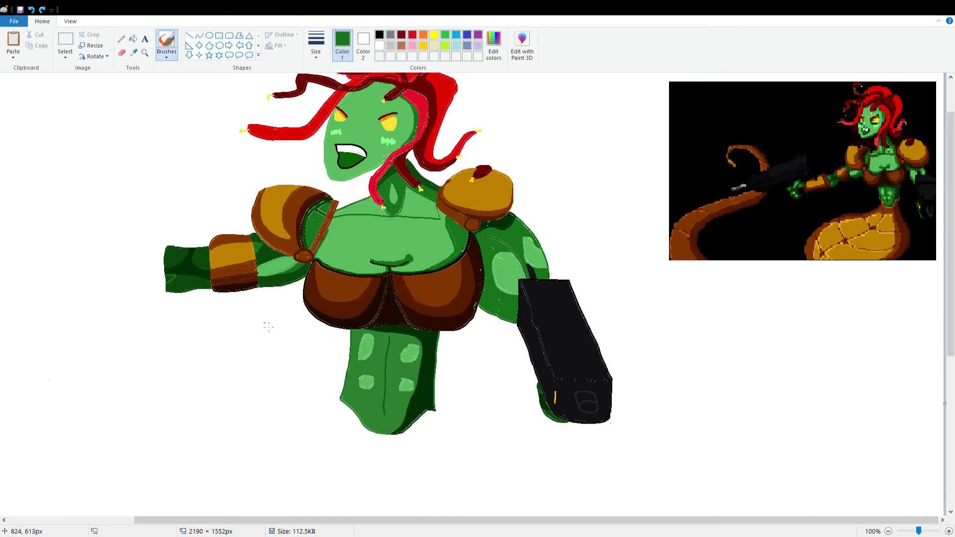
{"action": "scroll", "coordinate": [269, 326], "scroll_direction": "up", "scroll_amount": 4}
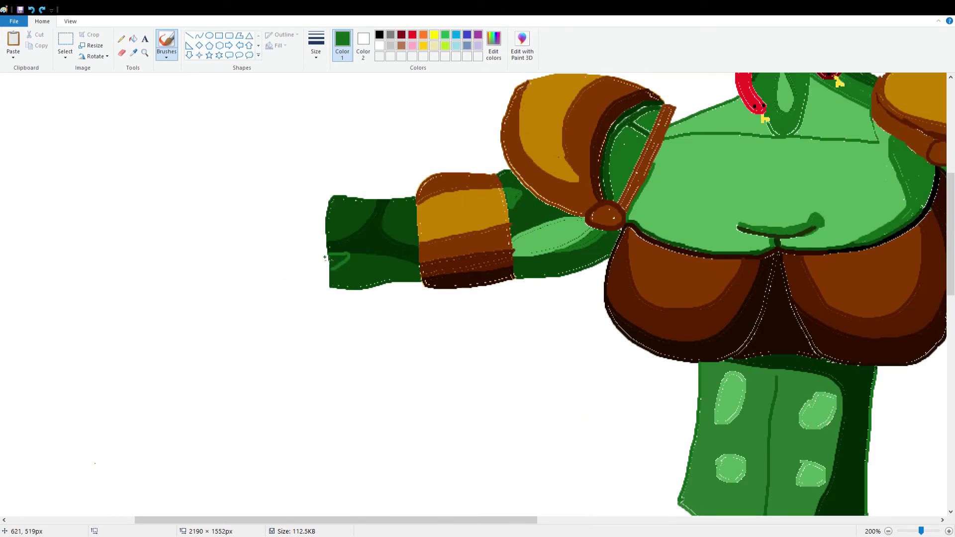
{"action": "mouse_move", "coordinate": [333, 259]}
{"action": "left_mouse_down"}
{"action": "mouse_move", "coordinate": [340, 266]}
{"action": "mouse_move", "coordinate": [332, 264]}
{"action": "left_mouse_up"}
{"action": "scroll", "coordinate": [398, 257], "scroll_direction": "down", "scroll_amount": 1, "text": "ctrl"}
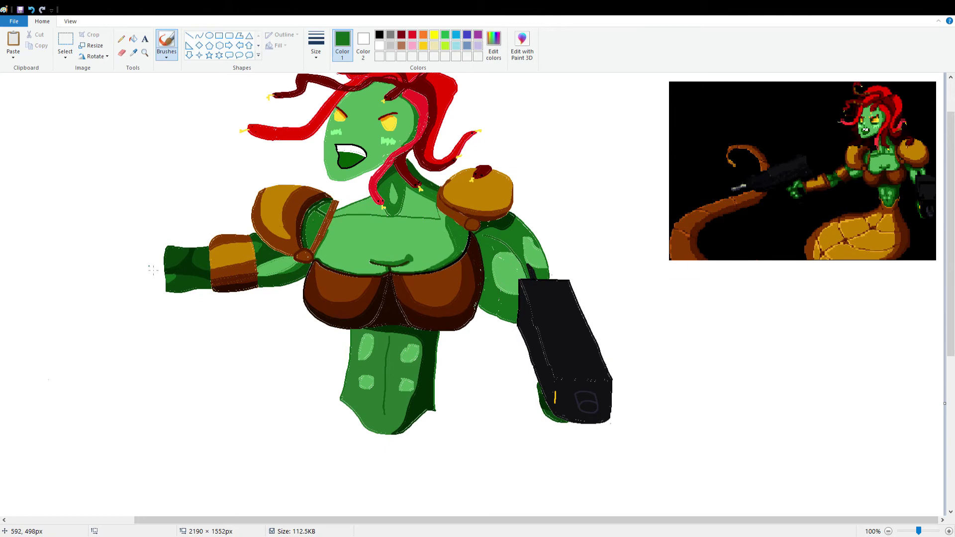
Brush lighter green highlights on the forearm's upper outer end and beside the bracer.
{"action": "scroll", "coordinate": [123, 271], "scroll_direction": "up", "scroll_amount": 1, "text": "ctrl"}
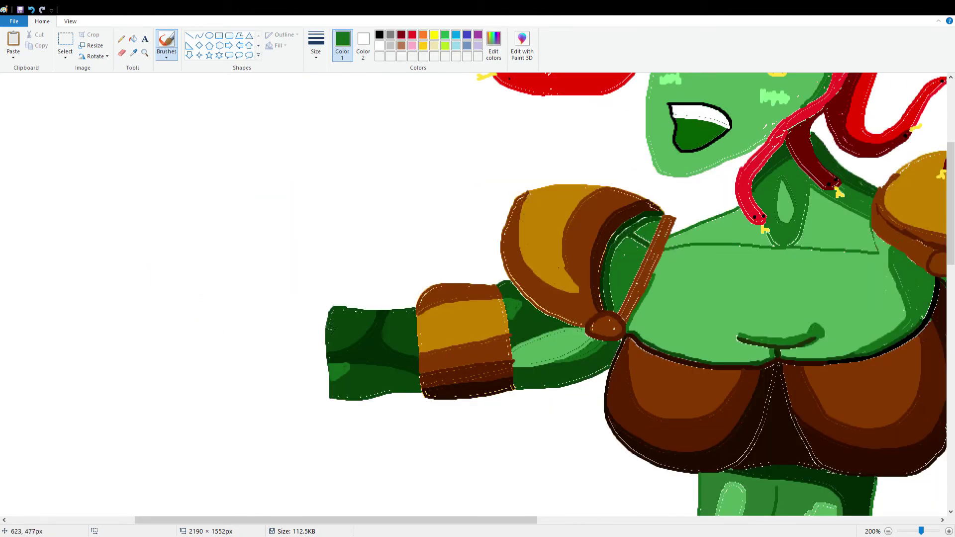
{"action": "mouse_move", "coordinate": [330, 331]}
{"action": "left_mouse_down"}
{"action": "mouse_move", "coordinate": [341, 354]}
{"action": "mouse_move", "coordinate": [327, 337]}
{"action": "mouse_move", "coordinate": [331, 350]}
{"action": "left_mouse_up"}
{"action": "scroll", "coordinate": [343, 343], "scroll_direction": "down", "scroll_amount": 1}
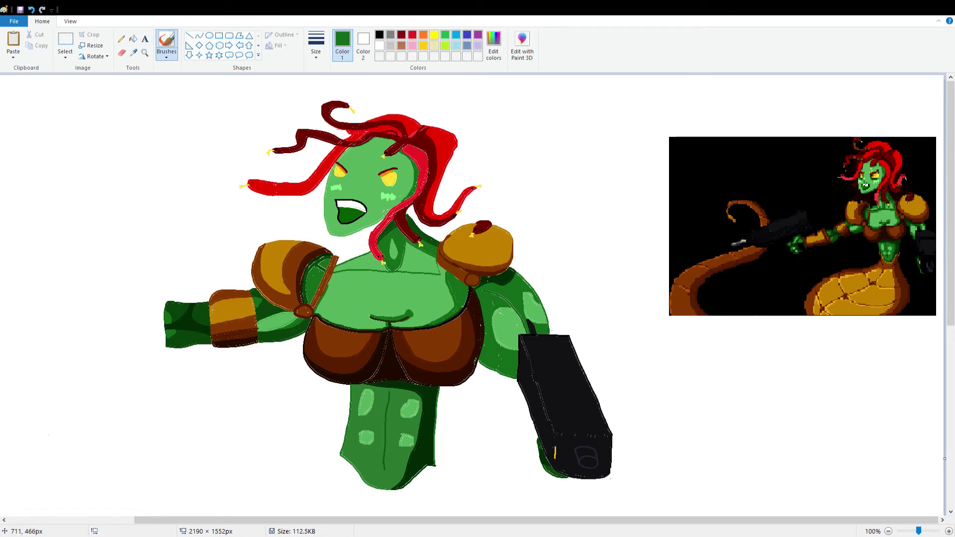
{"action": "left_click_drag", "start_coordinate": [210, 311], "coordinate": [211, 319]}
Sample gold from the reference's bracer, brush a rectangular cuff outline at the forearm's outer end, and fill it with gold.
{"action": "left_click_drag", "start_coordinate": [592, 520], "coordinate": [580, 520]}
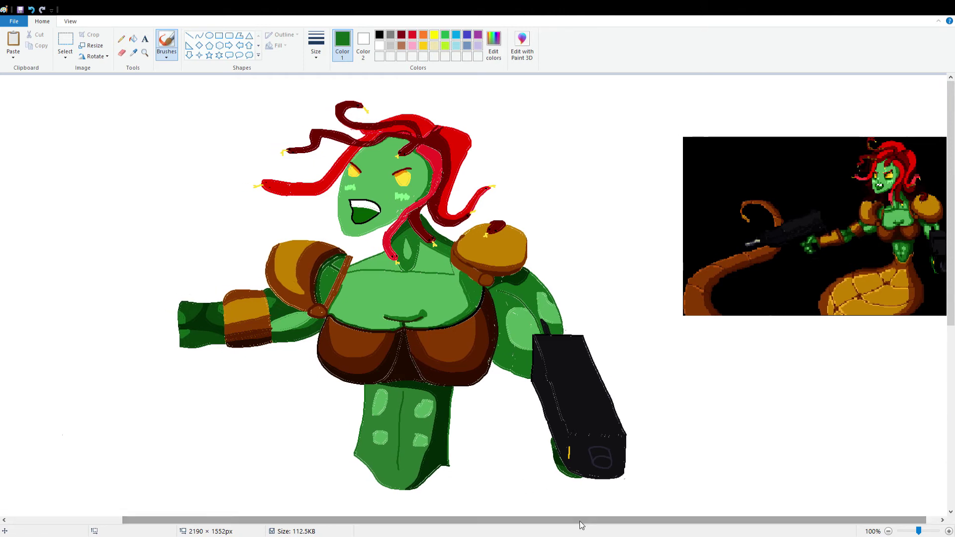
{"action": "left_click", "coordinate": [134, 53]}
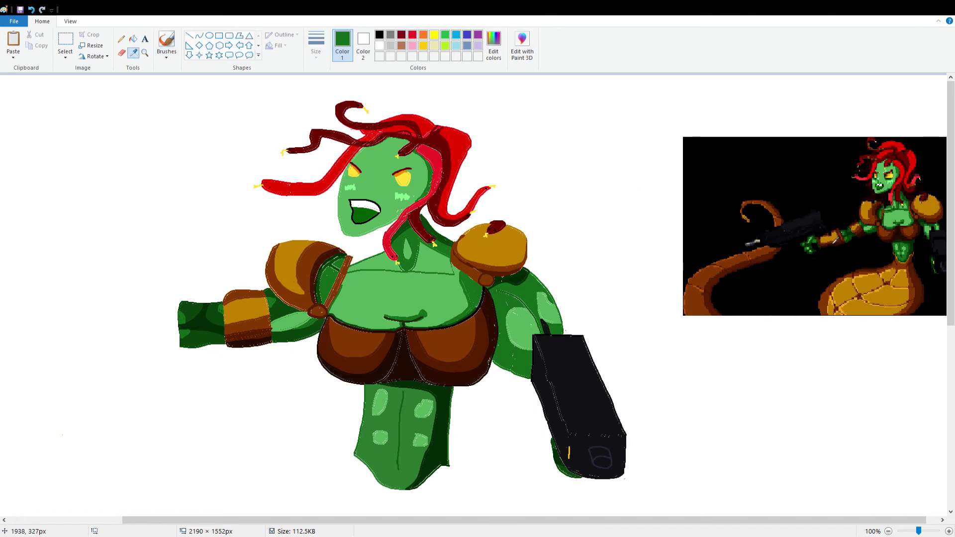
{"action": "left_click", "coordinate": [829, 237]}
{"action": "scroll", "coordinate": [371, 494], "scroll_direction": "left", "scroll_amount": 1}
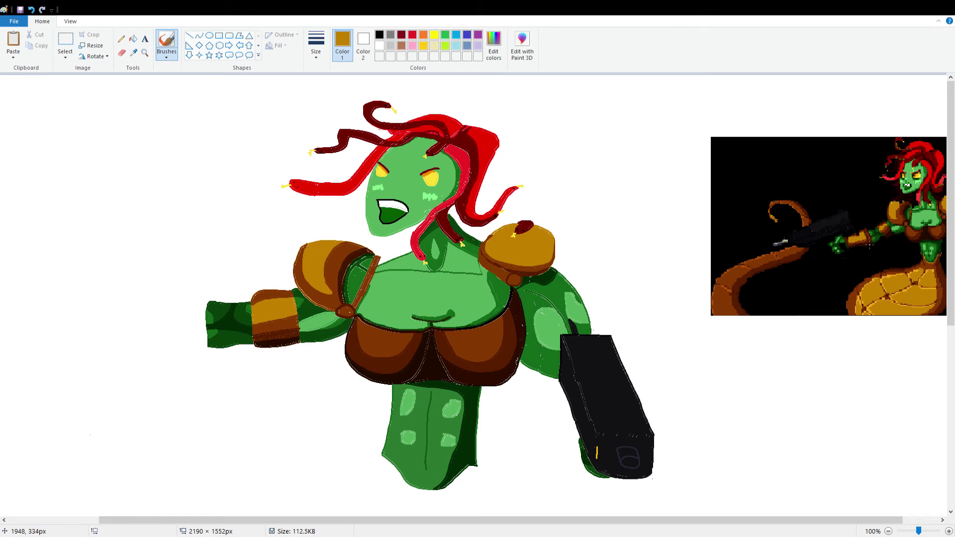
{"action": "left_click", "coordinate": [133, 52]}
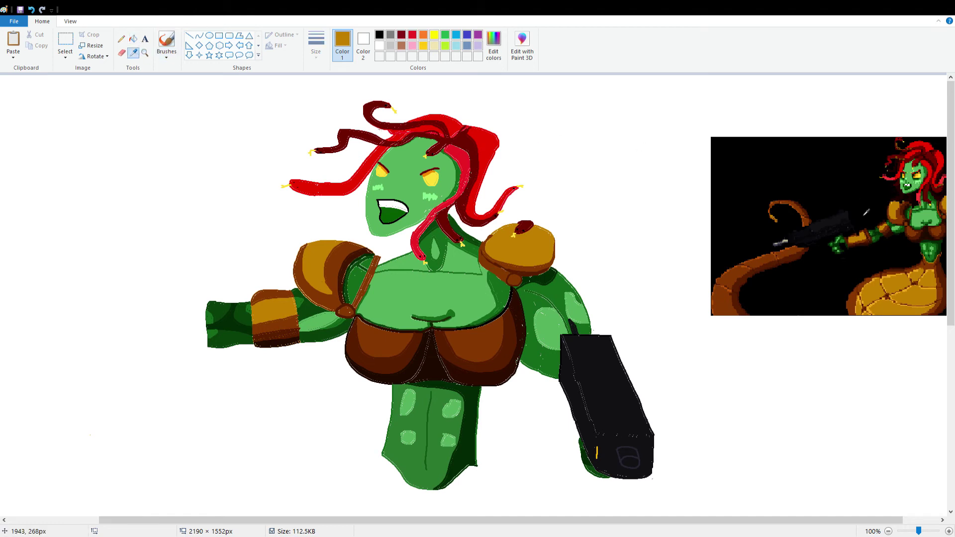
{"action": "left_click", "coordinate": [863, 244]}
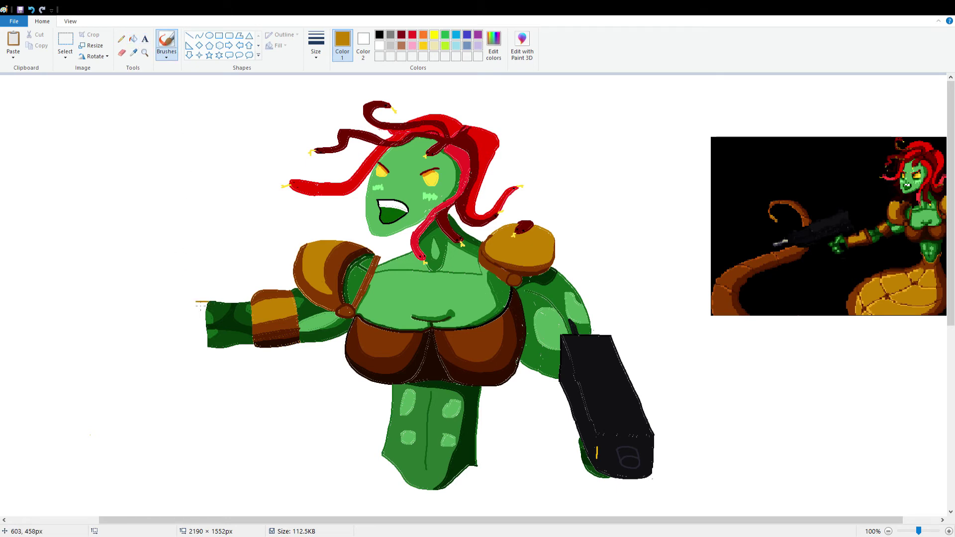
{"action": "left_click_drag", "start_coordinate": [196, 302], "coordinate": [179, 301]}
{"action": "mouse_move", "coordinate": [138, 327]}
{"action": "left_mouse_down"}
{"action": "mouse_move", "coordinate": [137, 351]}
{"action": "mouse_move", "coordinate": [211, 353]}
{"action": "left_mouse_up"}
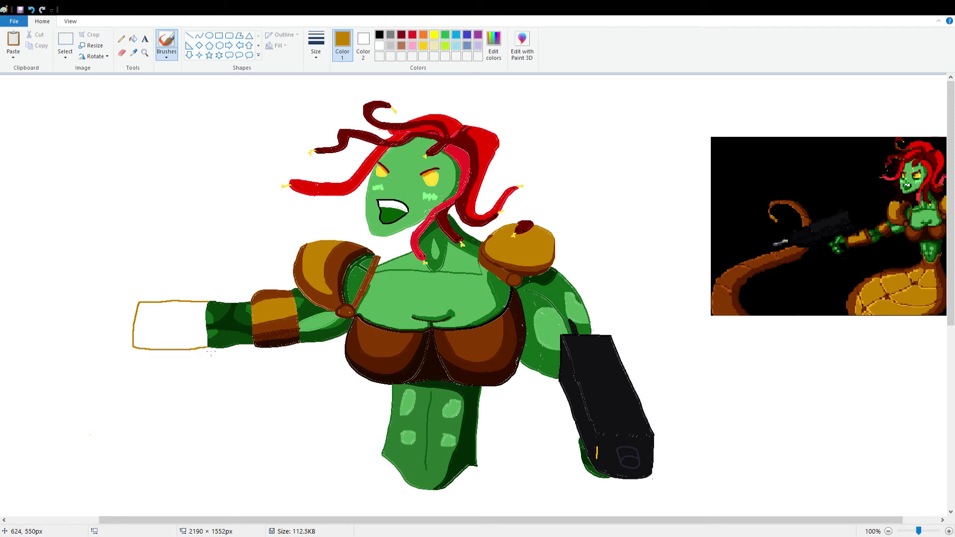
{"action": "left_click", "coordinate": [133, 39]}
{"action": "left_click", "coordinate": [187, 324]}
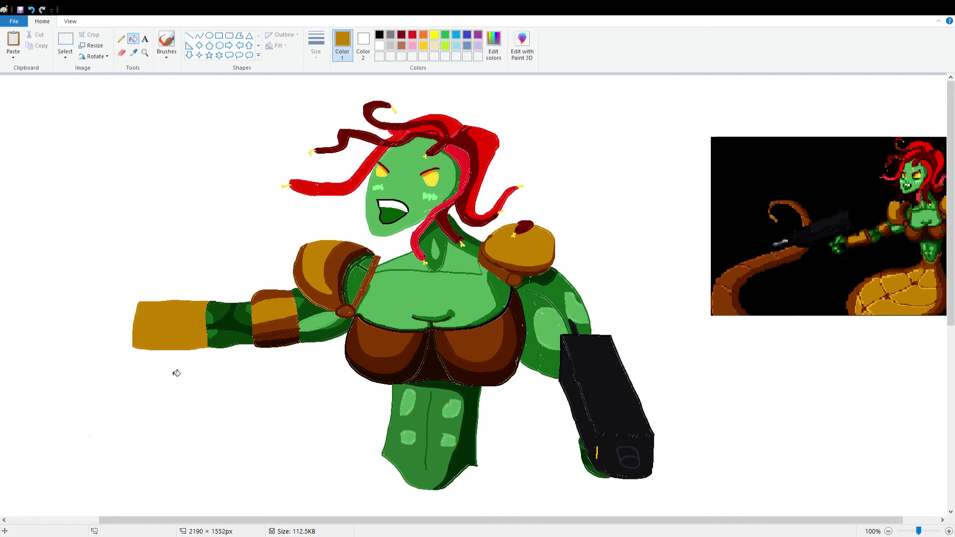
Brush a rounded rectangle inside the gold cuff in brown sampled from the reference and fill the border around it with brown.
{"action": "left_click", "coordinate": [133, 52]}
{"action": "left_click", "coordinate": [870, 242]}
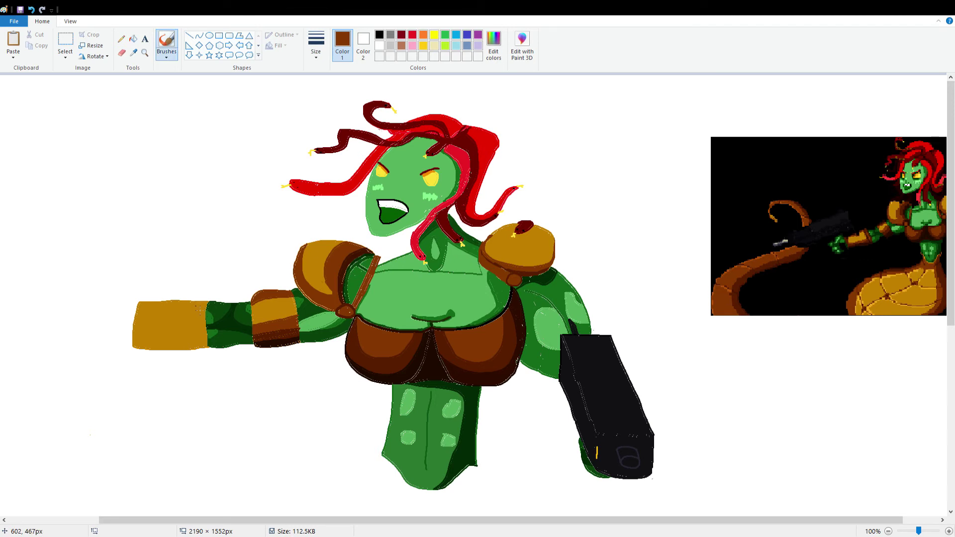
{"action": "mouse_move", "coordinate": [198, 308]}
{"action": "left_mouse_down"}
{"action": "mouse_move", "coordinate": [186, 334]}
{"action": "mouse_move", "coordinate": [147, 336]}
{"action": "left_mouse_up"}
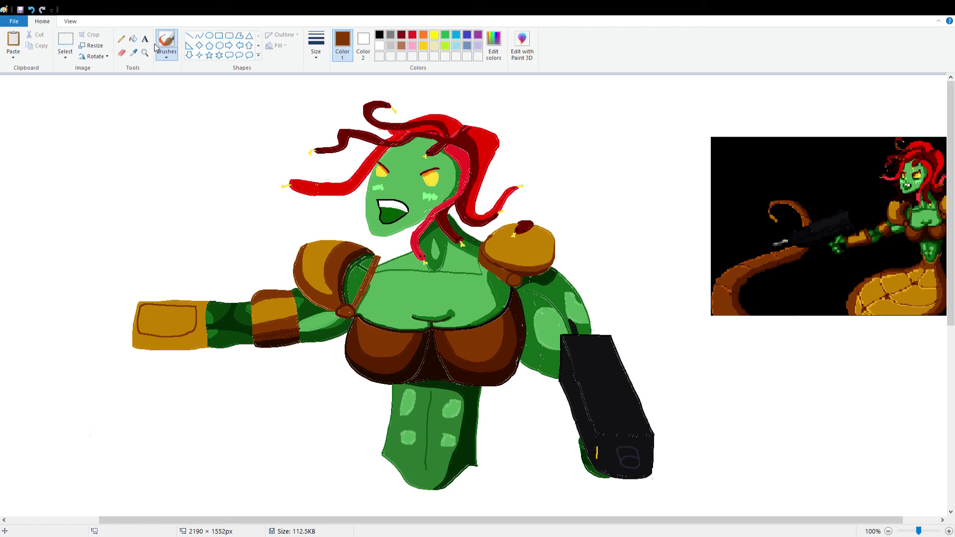
{"action": "left_click", "coordinate": [132, 38]}
{"action": "left_click", "coordinate": [200, 326]}
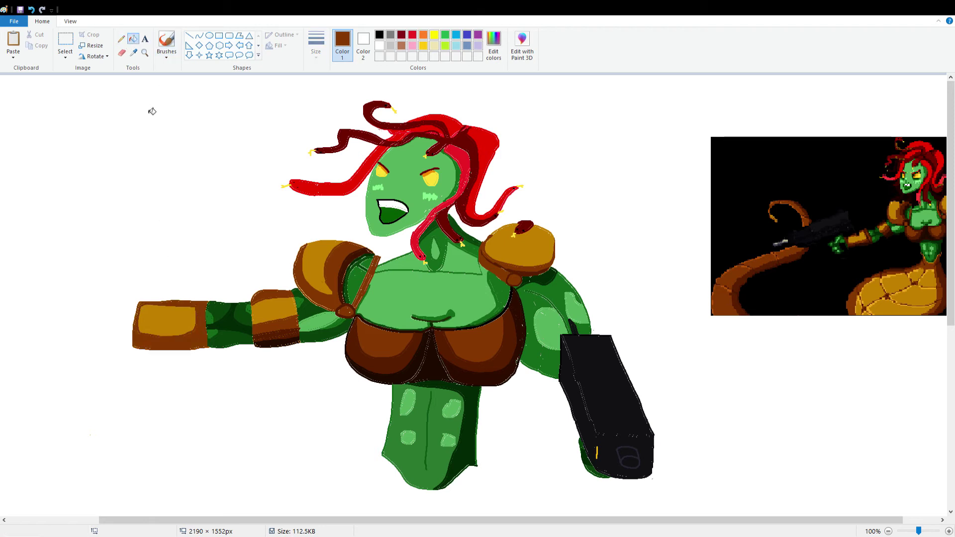
Sample the dark brown shading colour from the underside of the reference's forearm bracer.
{"action": "left_click", "coordinate": [134, 52]}
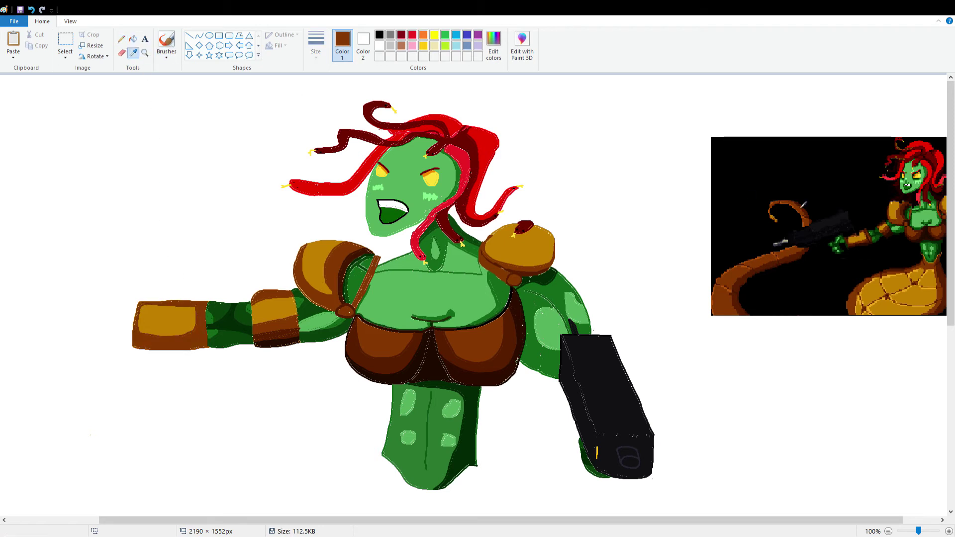
{"action": "left_click", "coordinate": [871, 246]}
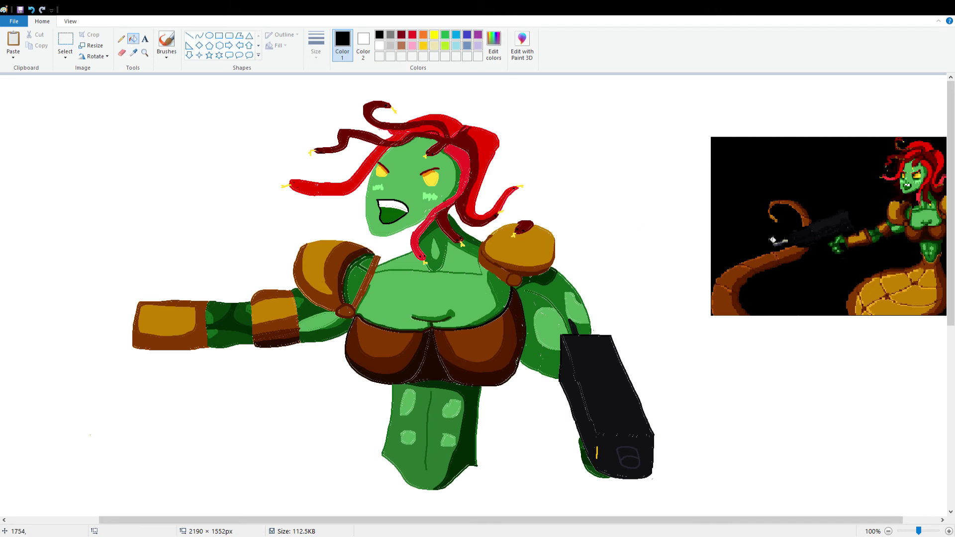
{"action": "left_click", "coordinate": [166, 41]}
{"action": "left_click", "coordinate": [133, 39]}
{"action": "left_click", "coordinate": [133, 52]}
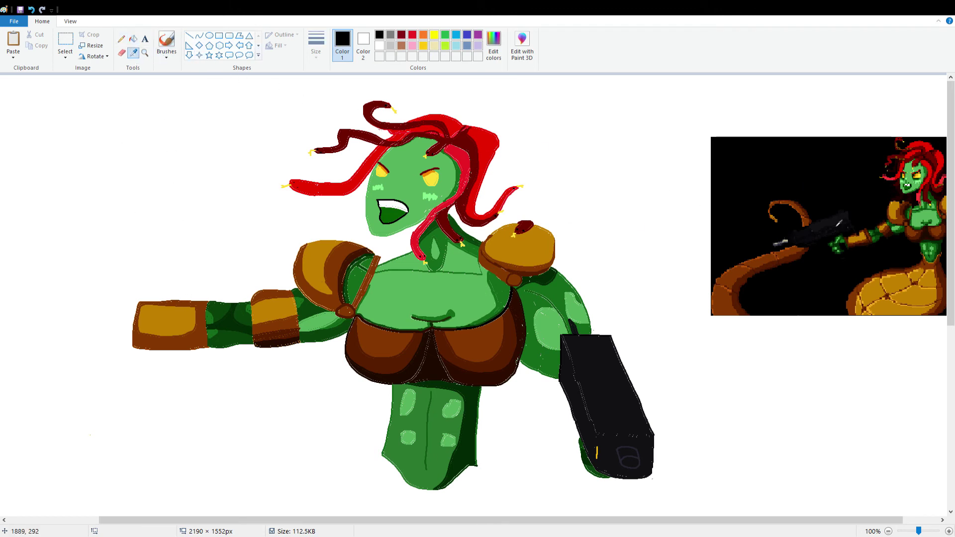
{"action": "left_click", "coordinate": [870, 247]}
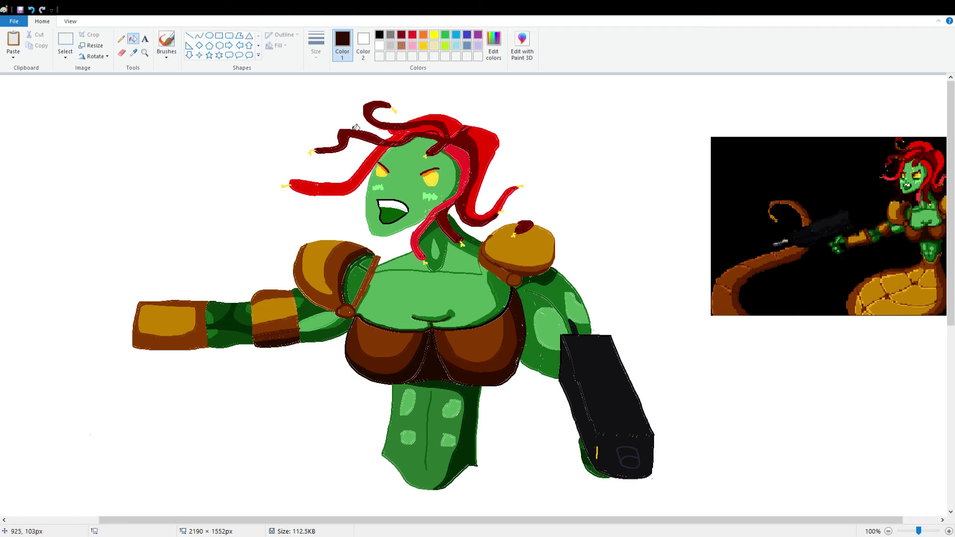
{"action": "scroll", "coordinate": [688, 259], "scroll_direction": "up", "scroll_amount": 2}
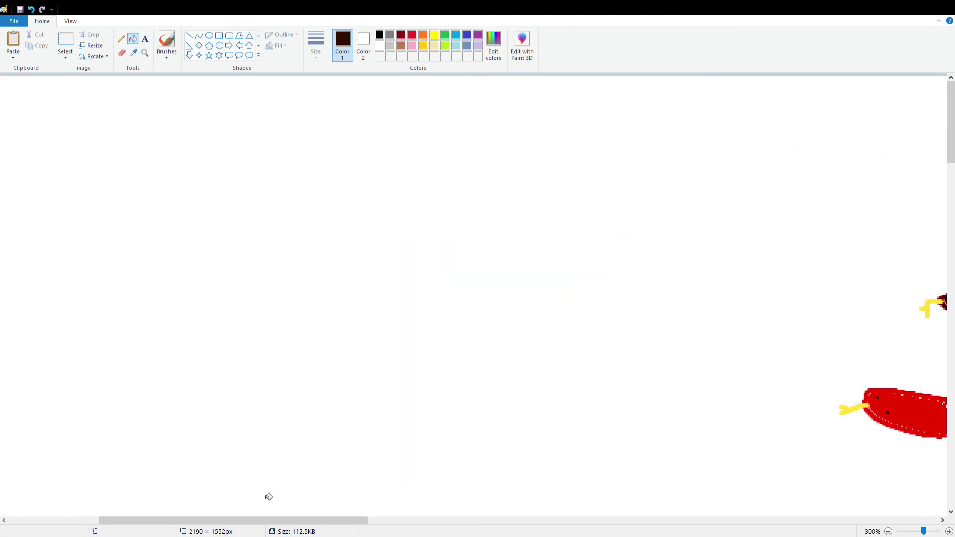
{"action": "left_click_drag", "start_coordinate": [269, 519], "coordinate": [765, 498]}
{"action": "scroll", "coordinate": [689, 386], "scroll_direction": "down", "scroll_amount": 3}
{"action": "scroll", "coordinate": [689, 386], "scroll_direction": "down", "scroll_amount": 2}
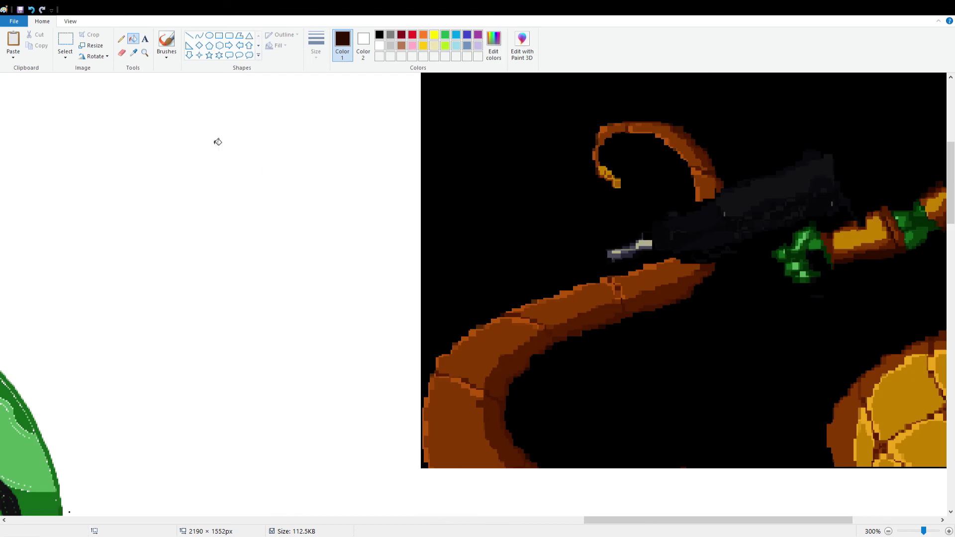
{"action": "left_click", "coordinate": [133, 52]}
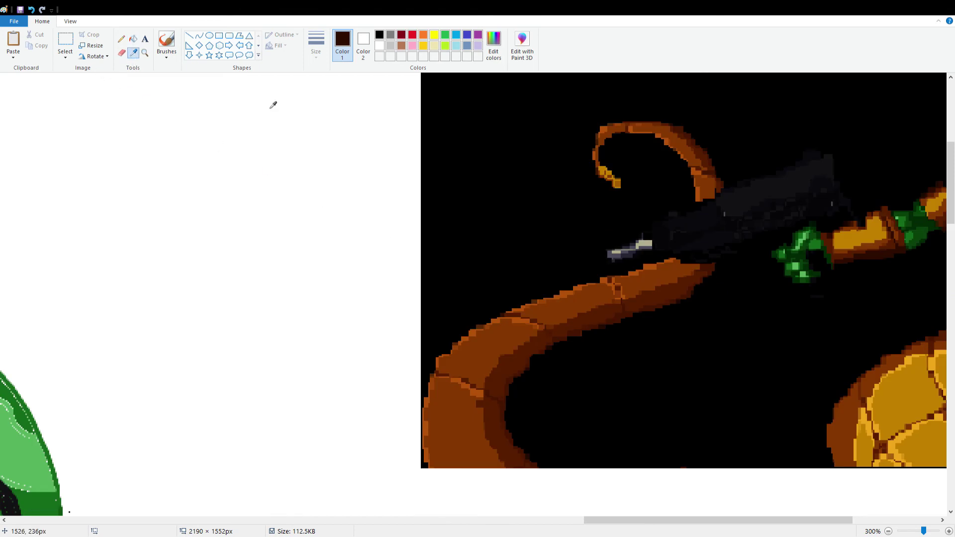
{"action": "left_click", "coordinate": [890, 256]}
Brush a dark brown line along the lower edge of the outer gold cuff and fill the strip beneath it dark brown.
{"action": "left_click_drag", "start_coordinate": [621, 520], "coordinate": [321, 520]}
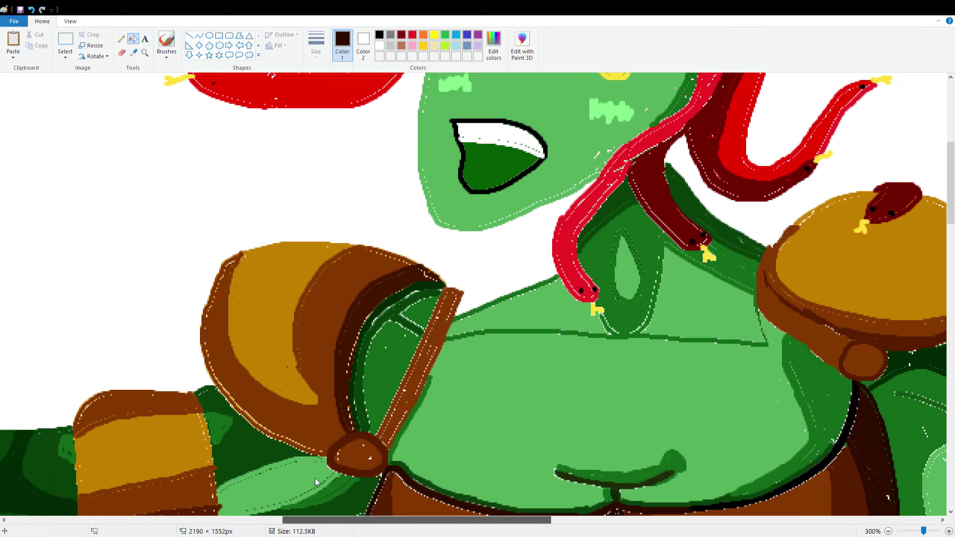
{"action": "left_click_drag", "start_coordinate": [315, 478], "coordinate": [164, 447]}
{"action": "left_click_drag", "start_coordinate": [590, 520], "coordinate": [128, 447]}
{"action": "scroll", "coordinate": [288, 410], "scroll_direction": "down", "scroll_amount": 2}
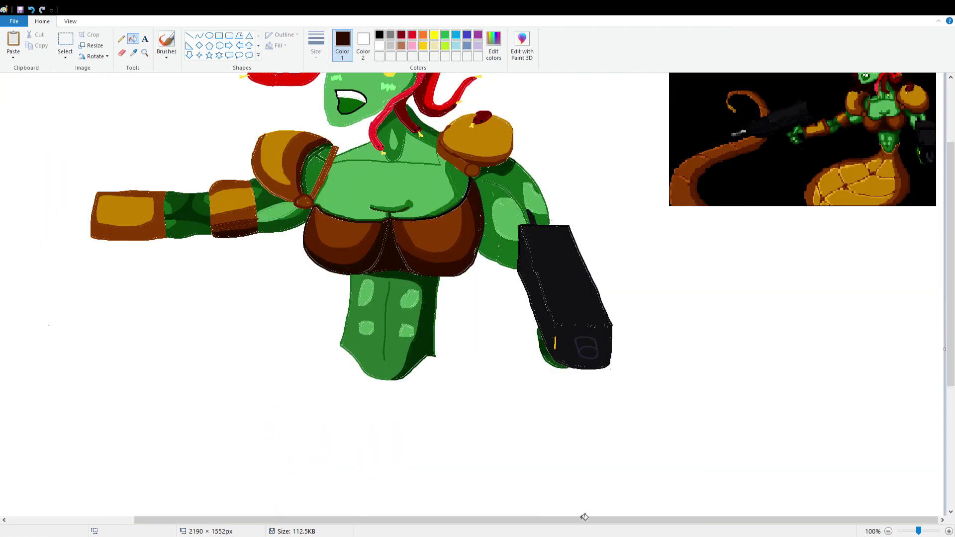
{"action": "left_click_drag", "start_coordinate": [584, 517], "coordinate": [457, 517]}
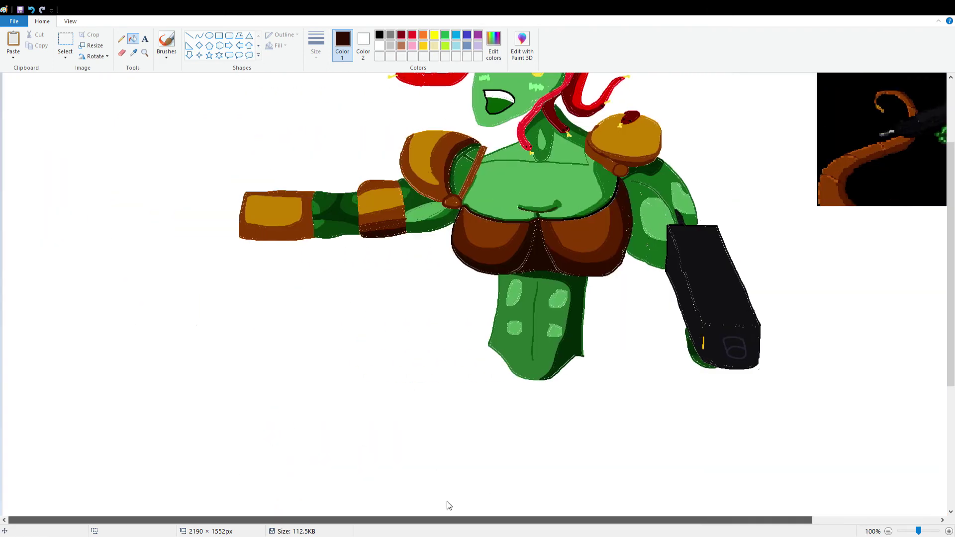
{"action": "left_click", "coordinate": [169, 41]}
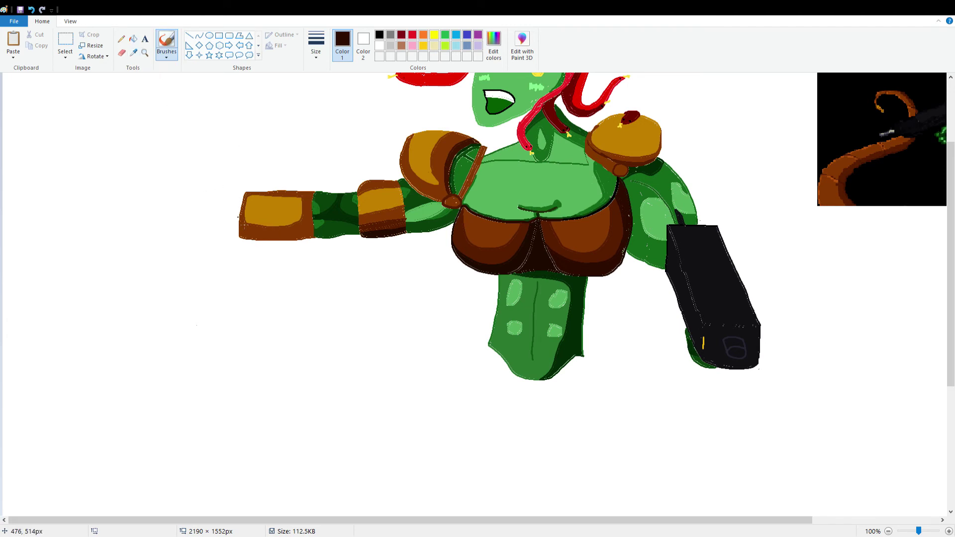
{"action": "left_click_drag", "start_coordinate": [281, 232], "coordinate": [309, 230]}
{"action": "left_click", "coordinate": [134, 39]}
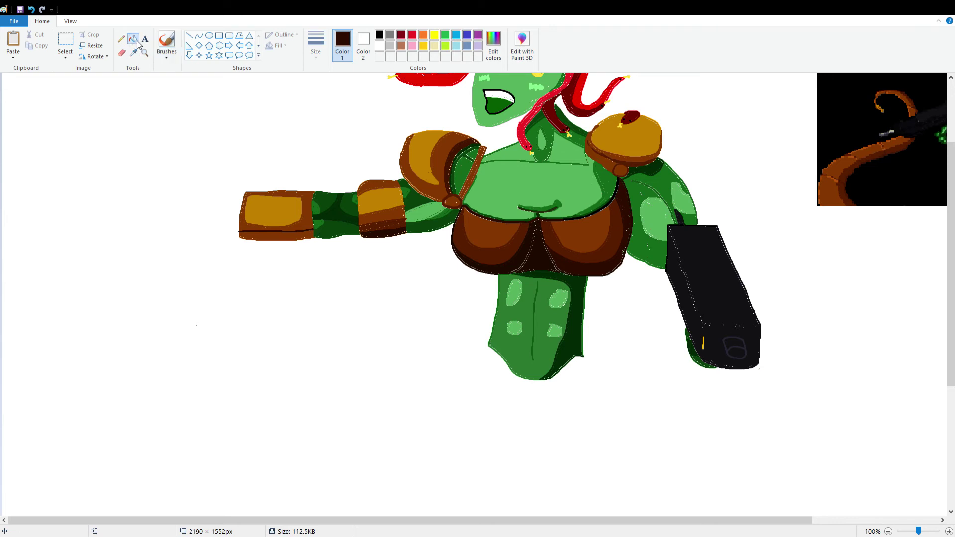
{"action": "left_click", "coordinate": [295, 236]}
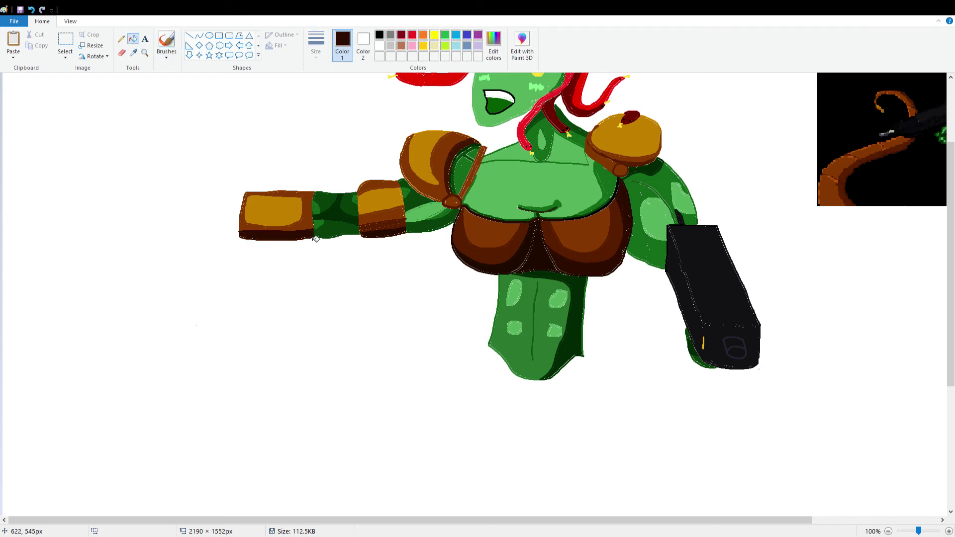
Sample near-black from the reference around the gun and bracer for the brush.
{"action": "scroll", "coordinate": [358, 242], "scroll_direction": "down", "scroll_amount": 1, "text": "ctrl"}
{"action": "scroll", "coordinate": [351, 243], "scroll_direction": "up", "scroll_amount": 1, "text": "ctrl"}
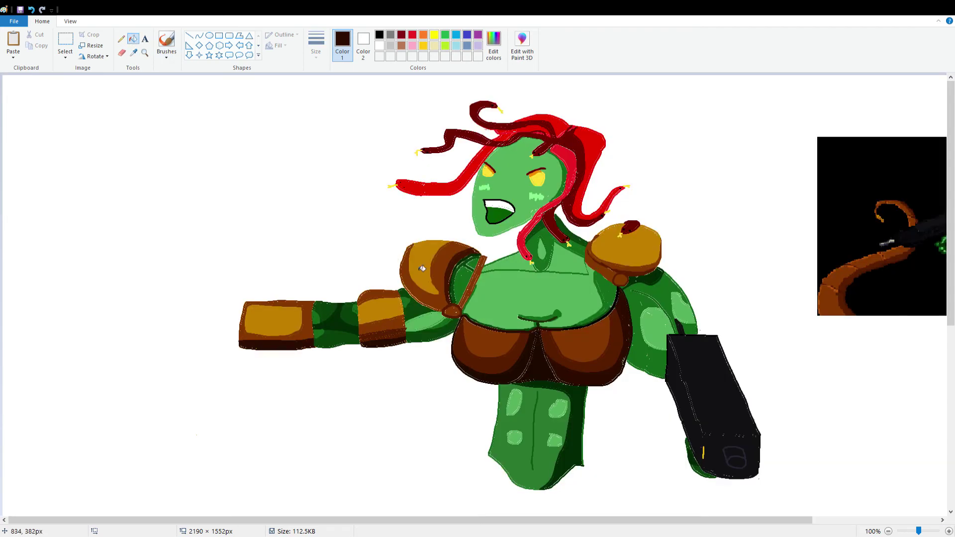
{"action": "left_click_drag", "start_coordinate": [526, 517], "coordinate": [612, 518]}
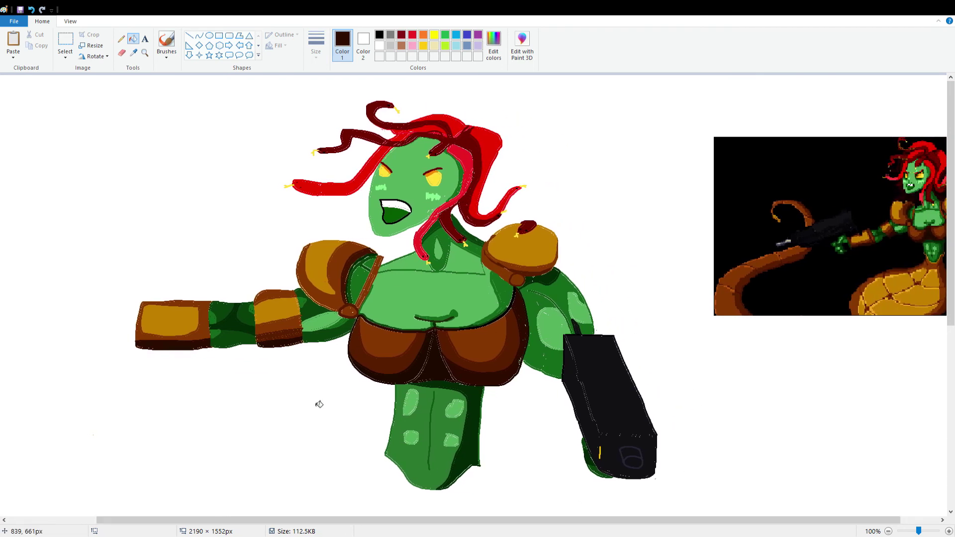
{"action": "left_click", "coordinate": [132, 52]}
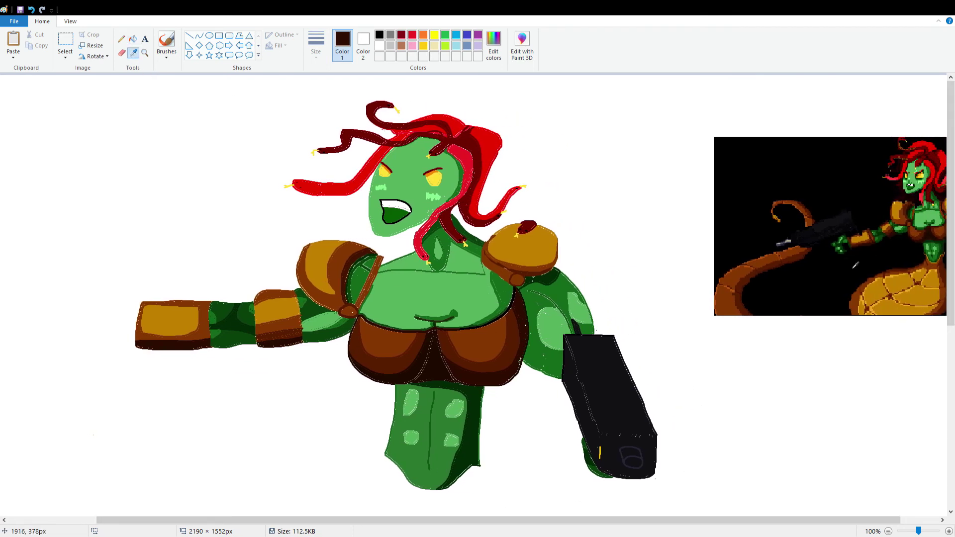
{"action": "left_click", "coordinate": [866, 251]}
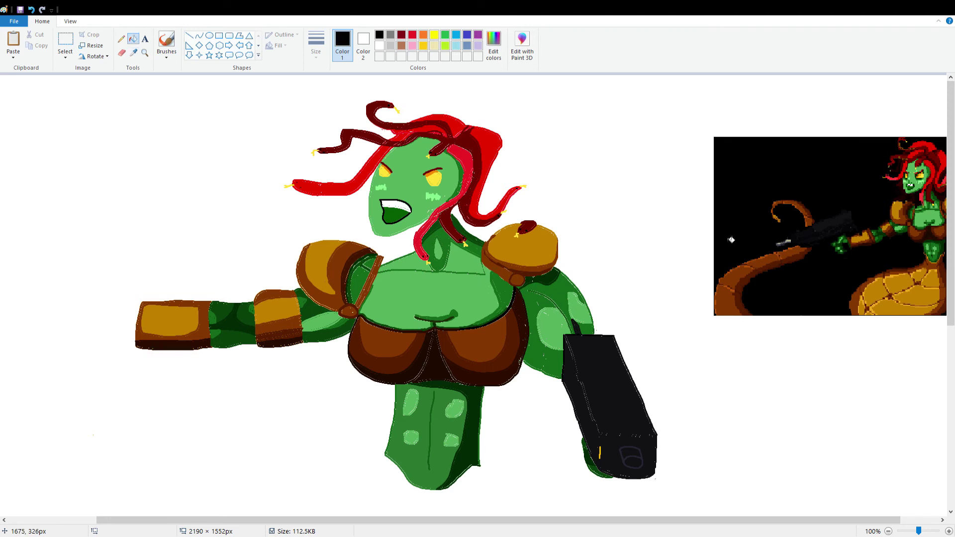
{"action": "left_click", "coordinate": [166, 44]}
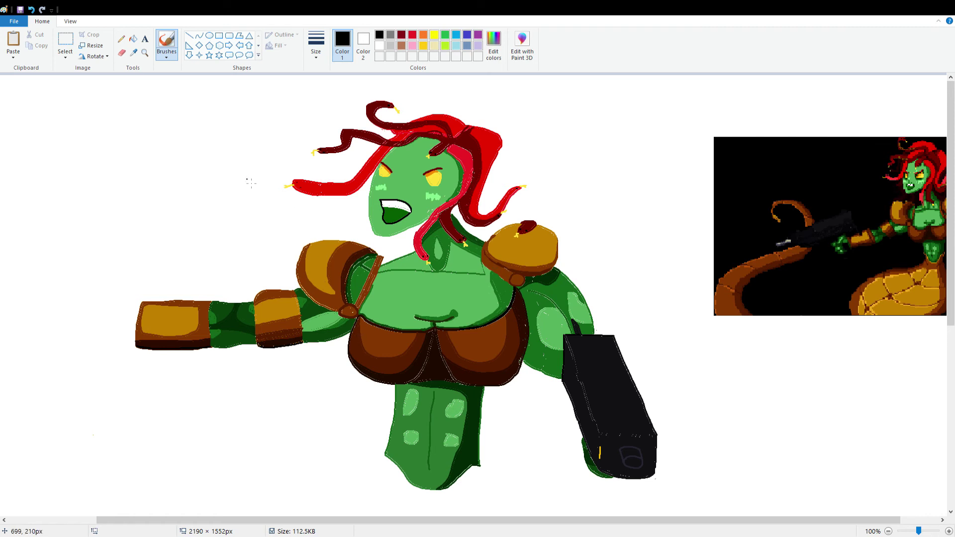
{"action": "left_click", "coordinate": [134, 53]}
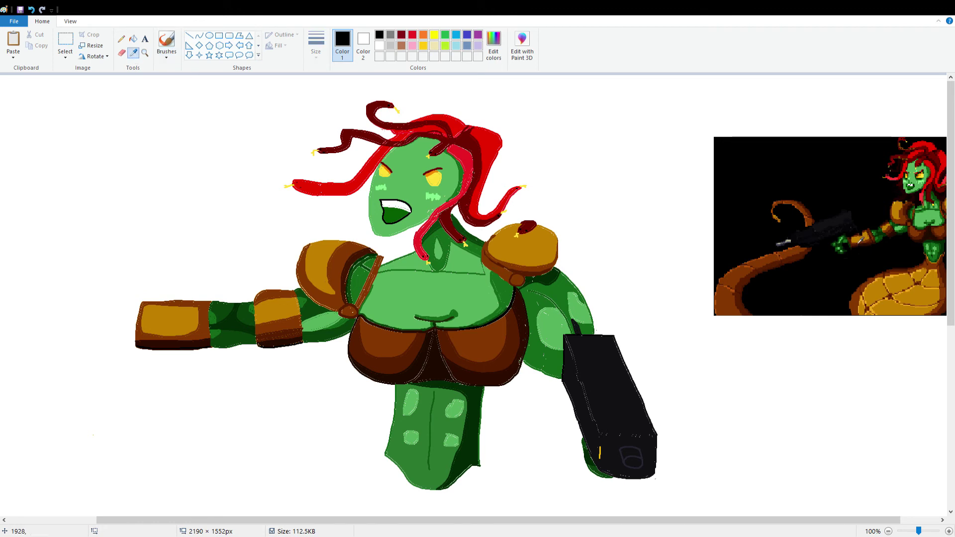
{"action": "left_click", "coordinate": [828, 230]}
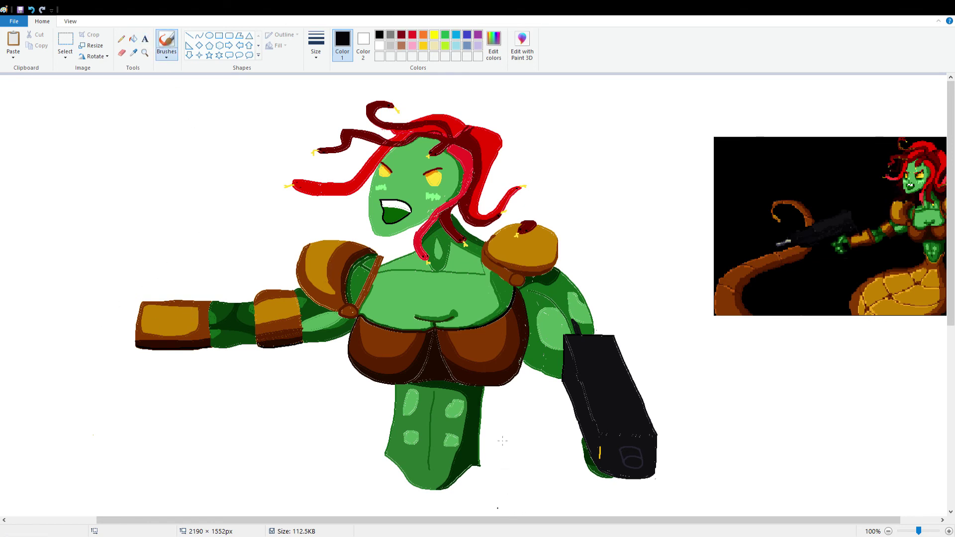
Try to move the reference picture to the empty area at the canvas's upper-left.
{"action": "scroll", "coordinate": [504, 383], "scroll_direction": "down", "scroll_amount": 1}
{"action": "left_click", "coordinate": [65, 41]}
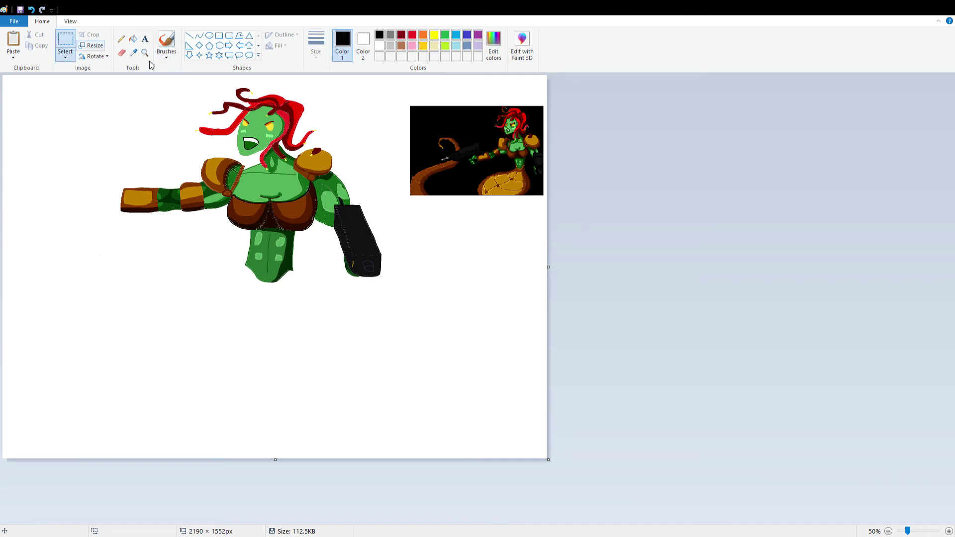
{"action": "left_click_drag", "start_coordinate": [391, 97], "coordinate": [550, 205]}
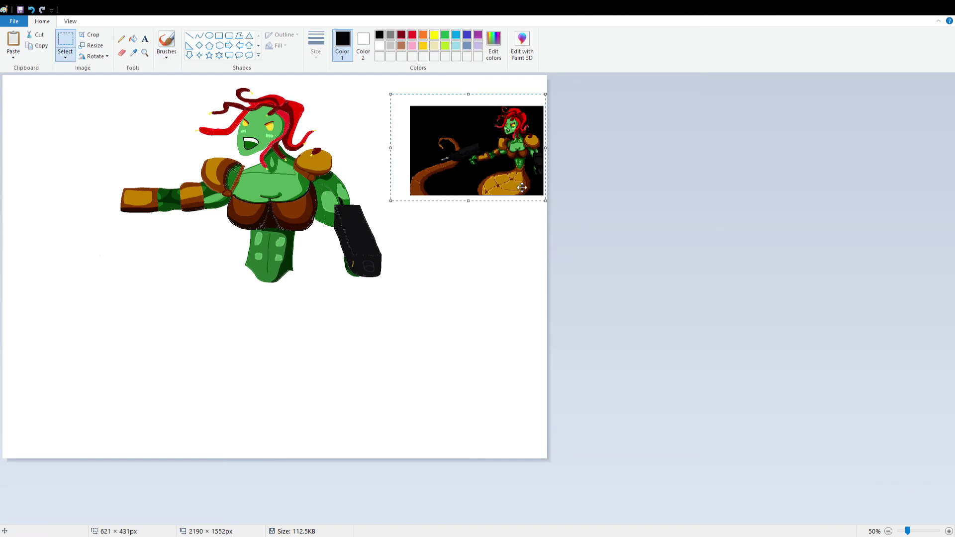
{"action": "left_click_drag", "start_coordinate": [514, 173], "coordinate": [76, 150]}
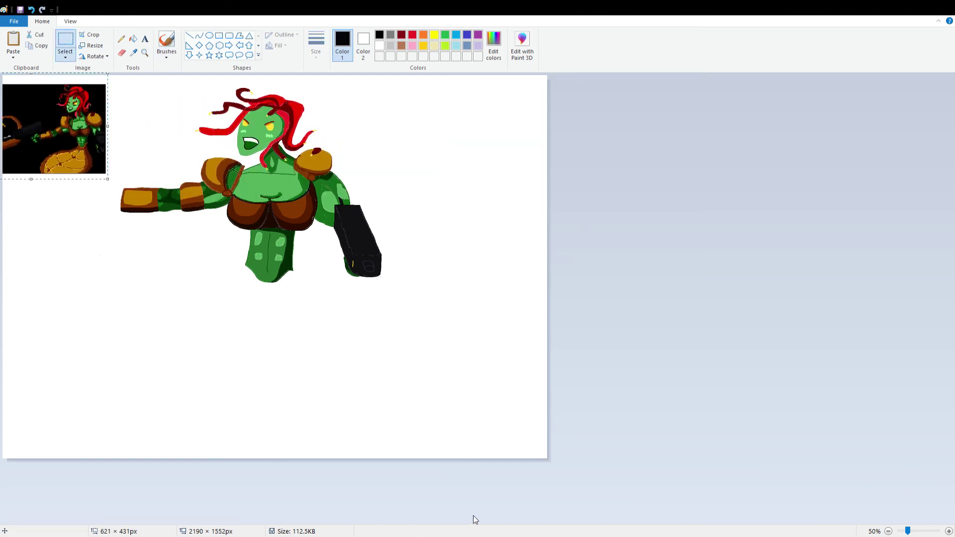
{"action": "scroll", "coordinate": [205, 379], "scroll_direction": "down", "scroll_amount": 1}
{"action": "scroll", "coordinate": [211, 384], "scroll_direction": "up", "scroll_amount": 1}
{"action": "scroll", "coordinate": [210, 384], "scroll_direction": "up", "scroll_amount": 1}
{"action": "scroll", "coordinate": [210, 384], "scroll_direction": "down", "scroll_amount": 1}
{"action": "scroll", "coordinate": [210, 384], "scroll_direction": "up", "scroll_amount": 1}
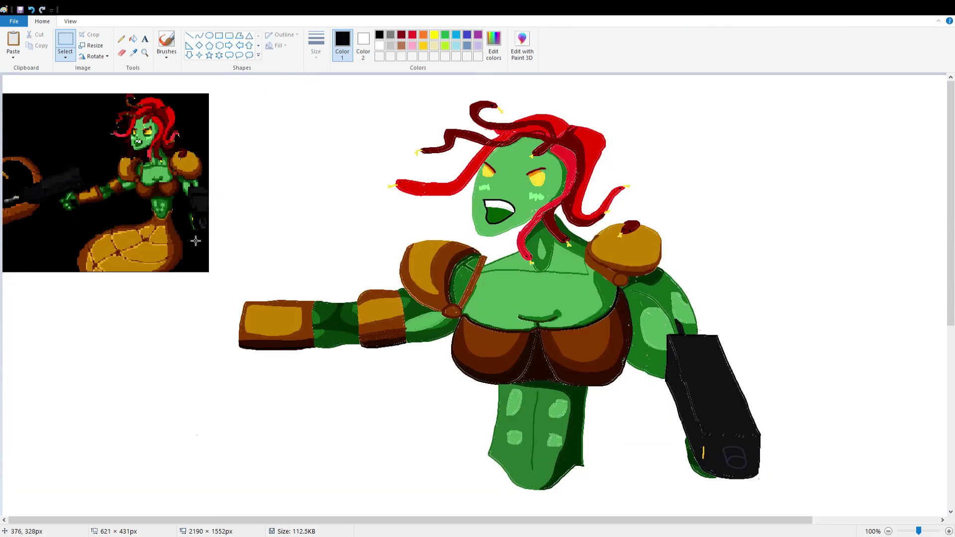
{"action": "left_click", "coordinate": [175, 179]}
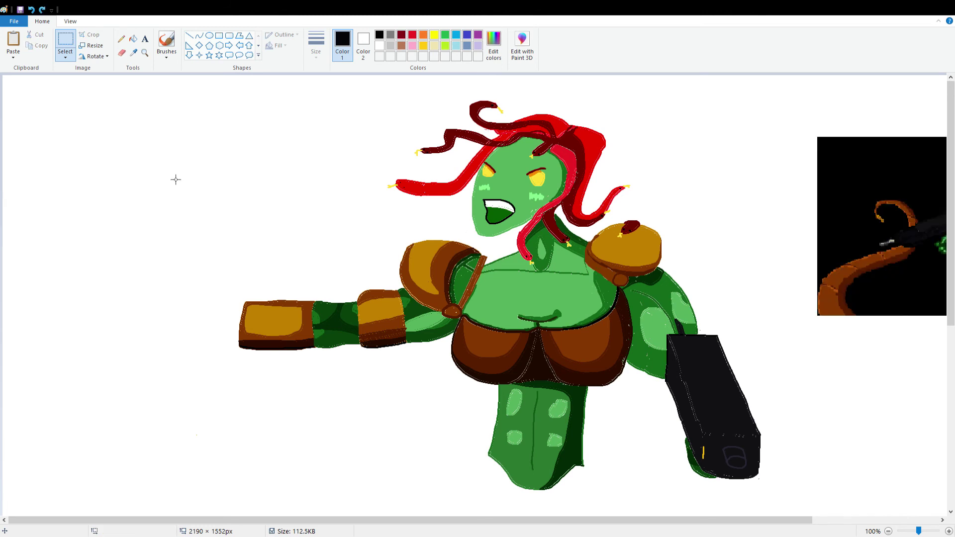
Try placing the whole reference picture inside the canvas's upper-left corner, then undo the move.
{"action": "scroll", "coordinate": [696, 234], "scroll_direction": "down", "scroll_amount": 1}
{"action": "left_click_drag", "start_coordinate": [392, 97], "coordinate": [547, 207]}
{"action": "left_click_drag", "start_coordinate": [473, 166], "coordinate": [98, 149]}
{"action": "scroll", "coordinate": [304, 268], "scroll_direction": "up", "scroll_amount": 1}
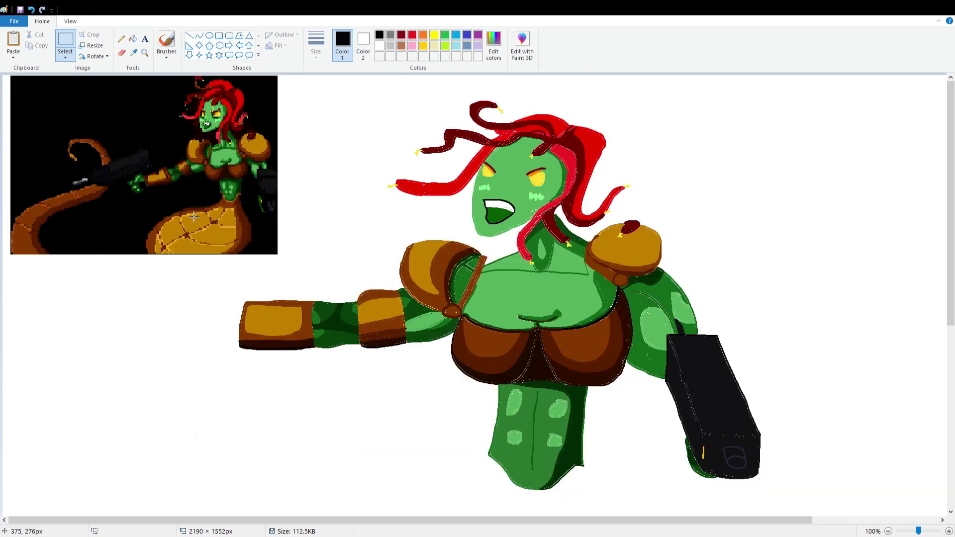
{"action": "left_click_drag", "start_coordinate": [210, 196], "coordinate": [189, 189]}
{"action": "key", "text": "ctrl+z"}
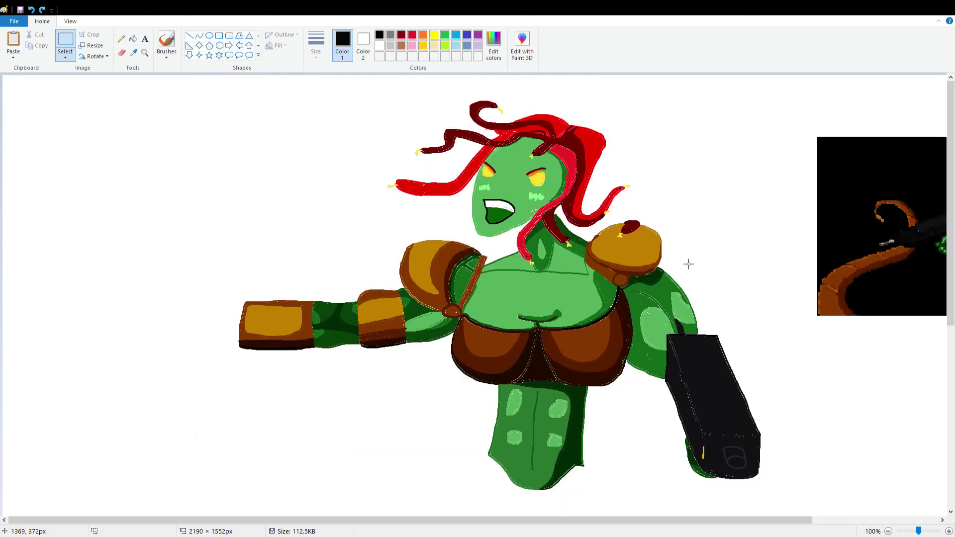
Select the reference picture and move it into the canvas's upper-left corner, above the outstretched arm.
{"action": "scroll", "coordinate": [688, 264], "scroll_direction": "down", "scroll_amount": 1}
{"action": "left_click_drag", "start_coordinate": [398, 98], "coordinate": [113, 128]}
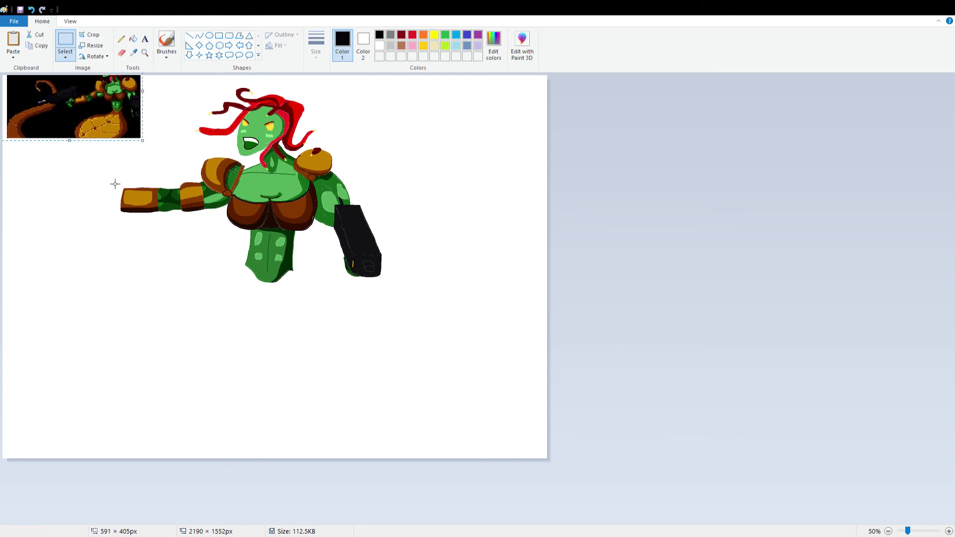
{"action": "left_click", "coordinate": [134, 264]}
{"action": "key", "text": "ctrl+Page_Up"}
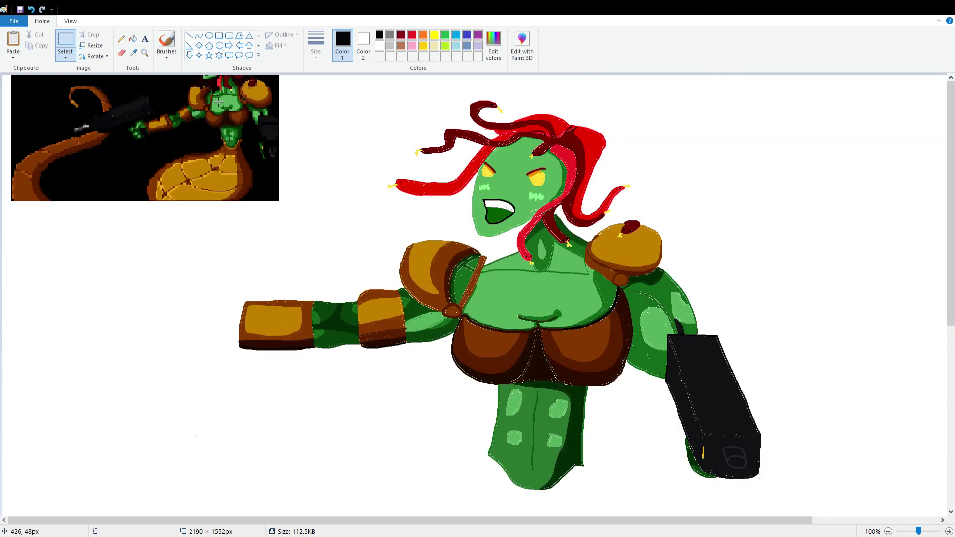
Sample the reference's gun colour, then set the brush colour to black.
{"action": "left_click", "coordinate": [133, 53]}
{"action": "left_click", "coordinate": [123, 117]}
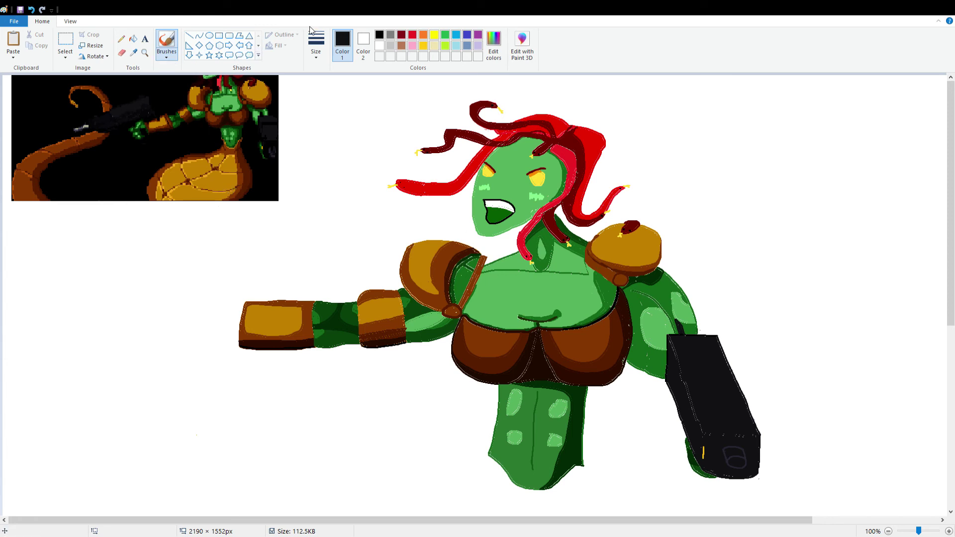
{"action": "left_click", "coordinate": [379, 36]}
Try to brush a long rounded gun outline above the outer cuff, then undo its strokes.
{"action": "mouse_move", "coordinate": [275, 273]}
{"action": "left_mouse_down"}
{"action": "mouse_move", "coordinate": [129, 262]}
{"action": "mouse_move", "coordinate": [99, 263]}
{"action": "mouse_move", "coordinate": [88, 282]}
{"action": "mouse_move", "coordinate": [95, 301]}
{"action": "mouse_move", "coordinate": [111, 304]}
{"action": "mouse_move", "coordinate": [233, 302]}
{"action": "left_mouse_up"}
{"action": "mouse_move", "coordinate": [248, 297]}
{"action": "left_mouse_down"}
{"action": "mouse_move", "coordinate": [268, 315]}
{"action": "mouse_move", "coordinate": [289, 311]}
{"action": "mouse_move", "coordinate": [279, 264]}
{"action": "mouse_move", "coordinate": [124, 263]}
{"action": "mouse_move", "coordinate": [99, 268]}
{"action": "mouse_move", "coordinate": [91, 289]}
{"action": "mouse_move", "coordinate": [261, 294]}
{"action": "left_mouse_up"}
{"action": "key", "text": "ctrl+z"}
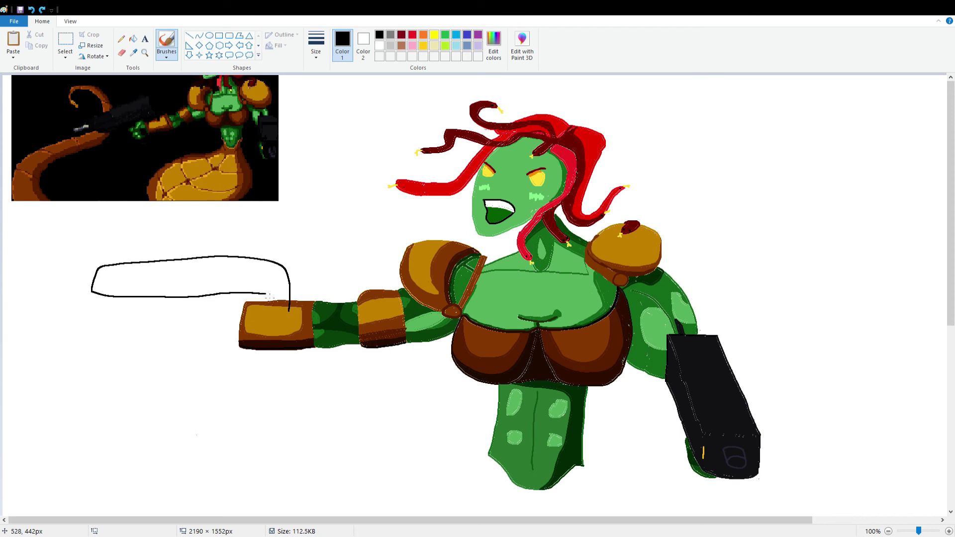
{"action": "key", "text": "ctrl+z"}
Brush a black outline of a long gun body with a short grip overlapping the outer cuff and fill it black.
{"action": "mouse_move", "coordinate": [97, 257]}
{"action": "left_mouse_down"}
{"action": "mouse_move", "coordinate": [269, 257]}
{"action": "mouse_move", "coordinate": [282, 277]}
{"action": "mouse_move", "coordinate": [285, 322]}
{"action": "mouse_move", "coordinate": [245, 317]}
{"action": "left_mouse_up"}
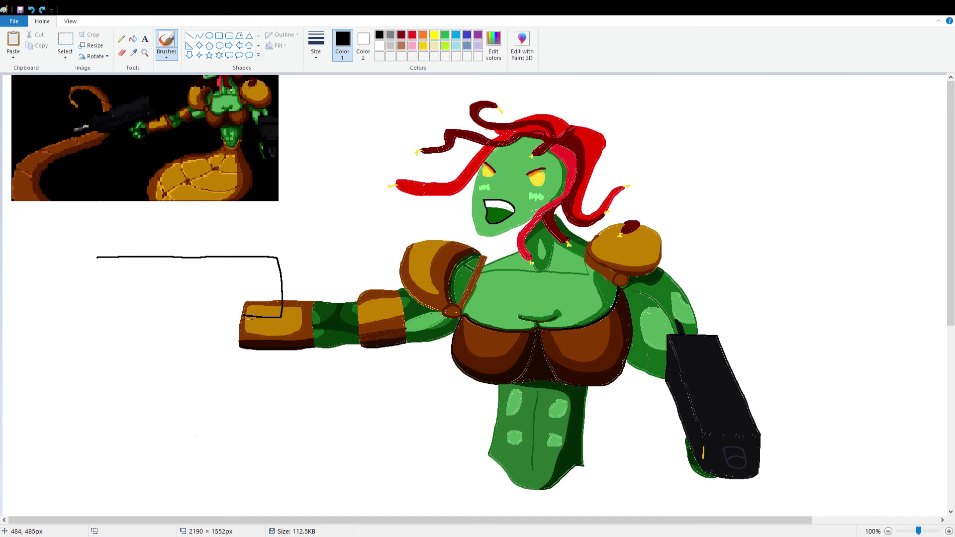
{"action": "mouse_move", "coordinate": [245, 306]}
{"action": "left_mouse_down"}
{"action": "mouse_move", "coordinate": [204, 293]}
{"action": "mouse_move", "coordinate": [103, 292]}
{"action": "mouse_move", "coordinate": [94, 286]}
{"action": "mouse_move", "coordinate": [98, 260]}
{"action": "left_mouse_up"}
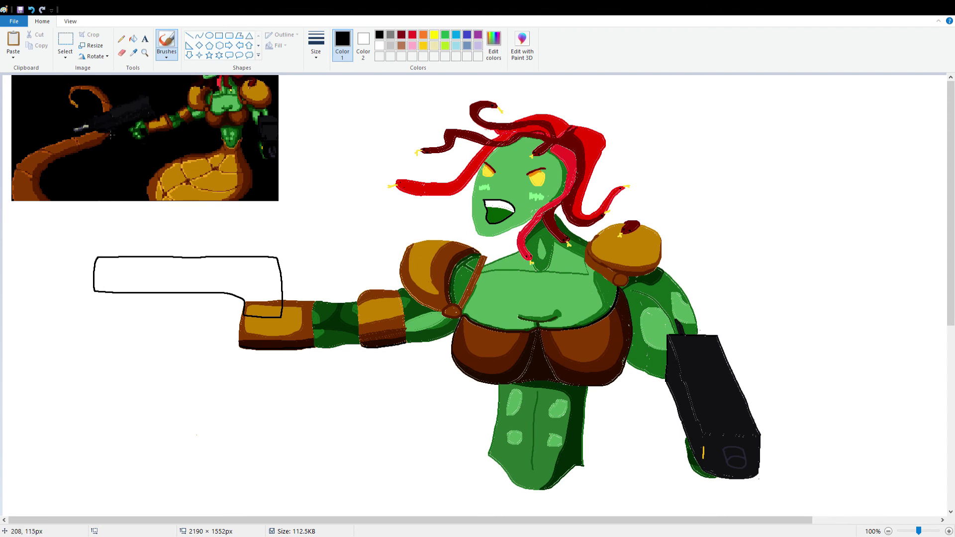
{"action": "left_click", "coordinate": [133, 39]}
{"action": "left_click", "coordinate": [202, 272]}
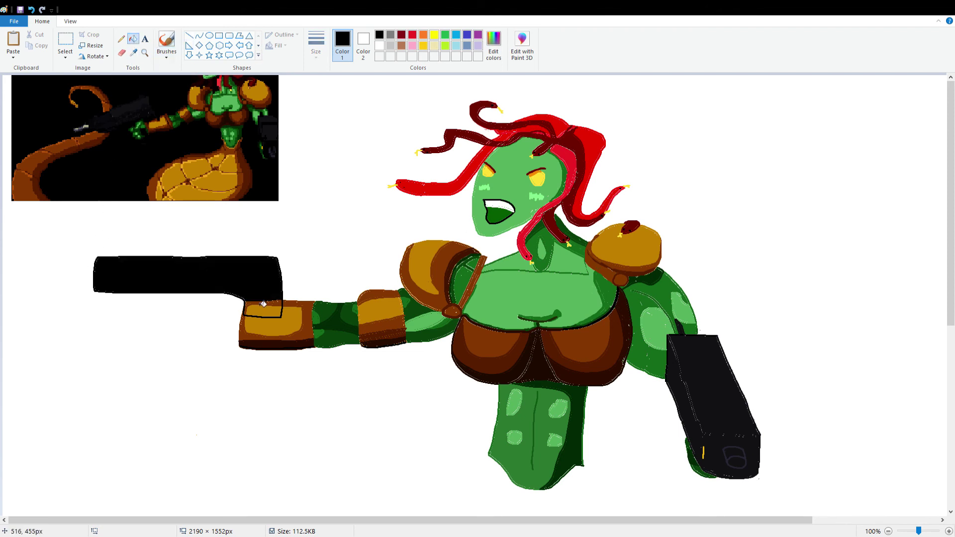
{"action": "left_click", "coordinate": [264, 304]}
{"action": "left_click", "coordinate": [264, 308]}
{"action": "left_click", "coordinate": [120, 39]}
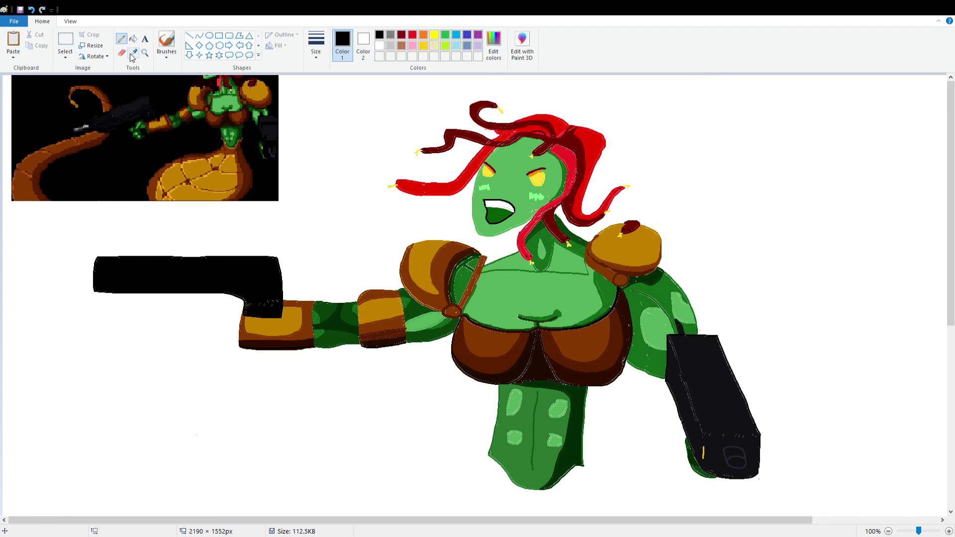
Sample the muzzle's beige-grey from the reference, then brush a short narrow barrel tip at the gun's front end and fill it.
{"action": "left_click", "coordinate": [133, 53]}
{"action": "left_click", "coordinate": [87, 132]}
{"action": "left_click", "coordinate": [166, 40]}
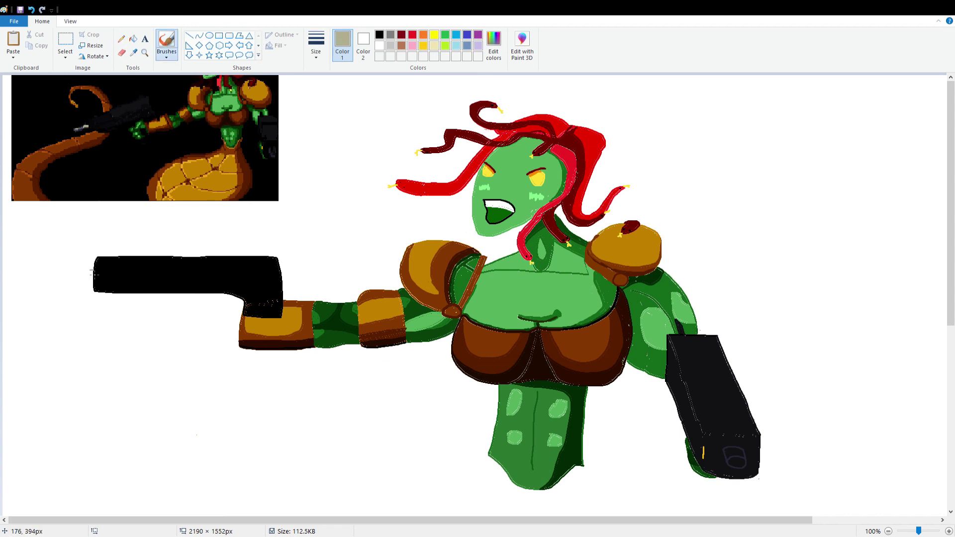
{"action": "left_click_drag", "start_coordinate": [91, 272], "coordinate": [78, 273]}
{"action": "scroll", "coordinate": [80, 274], "scroll_direction": "down", "scroll_amount": 1}
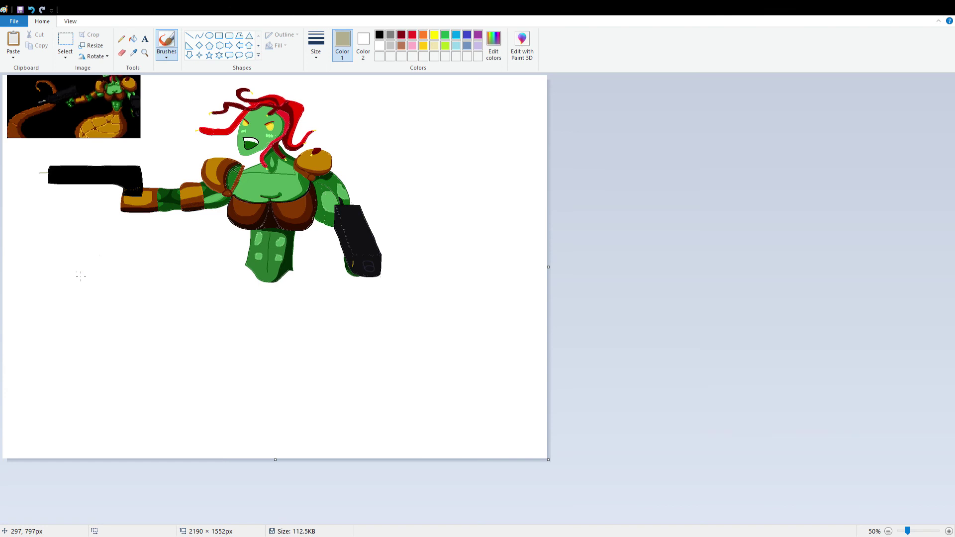
{"action": "scroll", "coordinate": [80, 276], "scroll_direction": "up", "scroll_amount": 1}
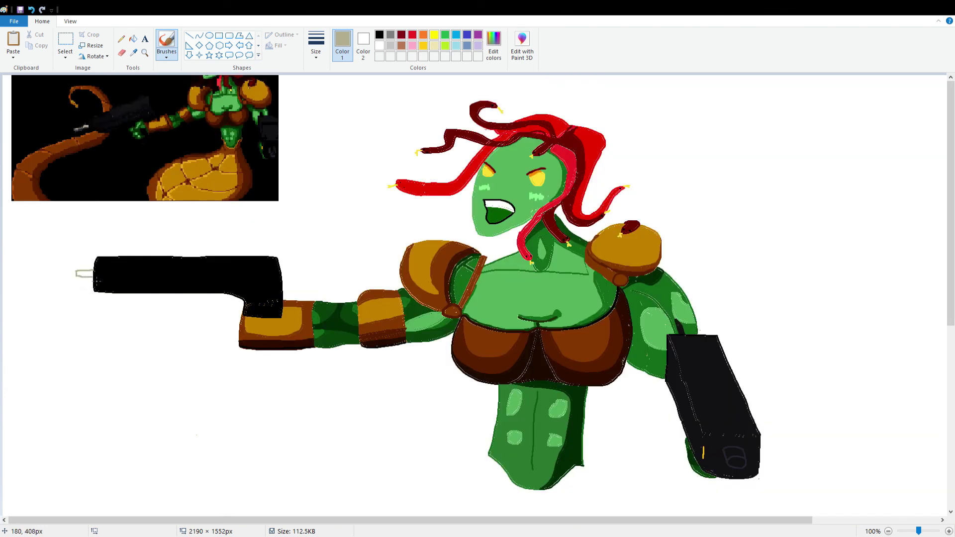
{"action": "left_click", "coordinate": [133, 38]}
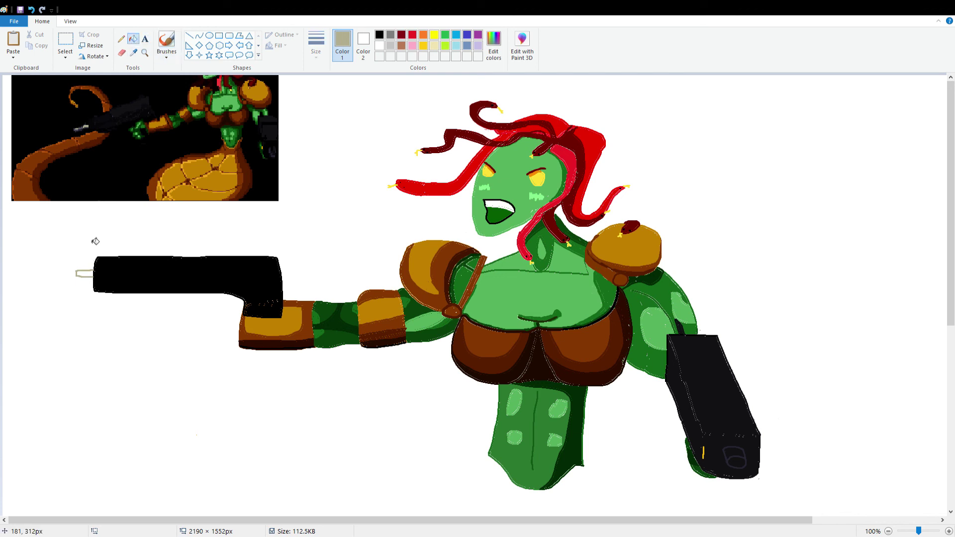
{"action": "left_click", "coordinate": [84, 273]}
Try to shade the barrel tip with a dark colour sampled from the reference, undo the stroke and sample the tip's colour.
{"action": "left_click", "coordinate": [136, 58]}
{"action": "left_click", "coordinate": [84, 131]}
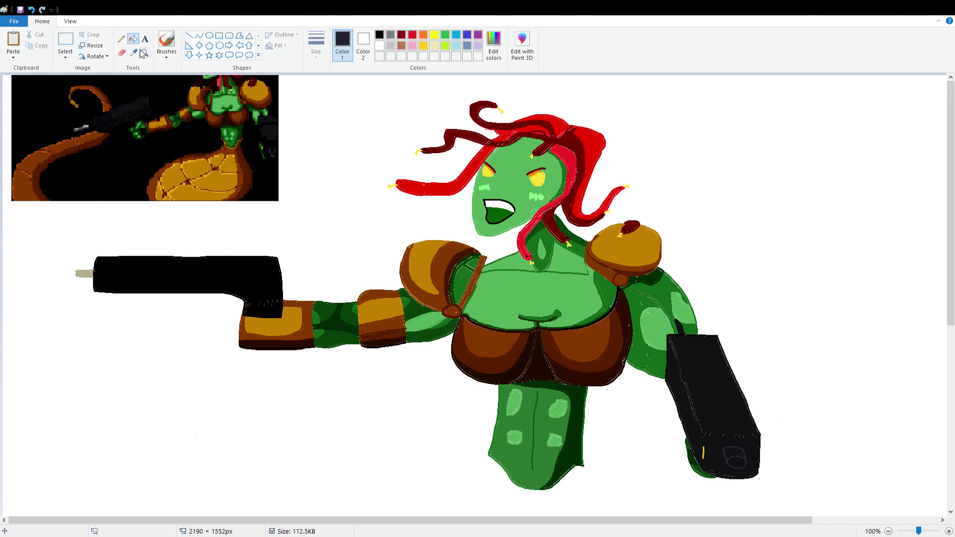
{"action": "left_click", "coordinate": [166, 42]}
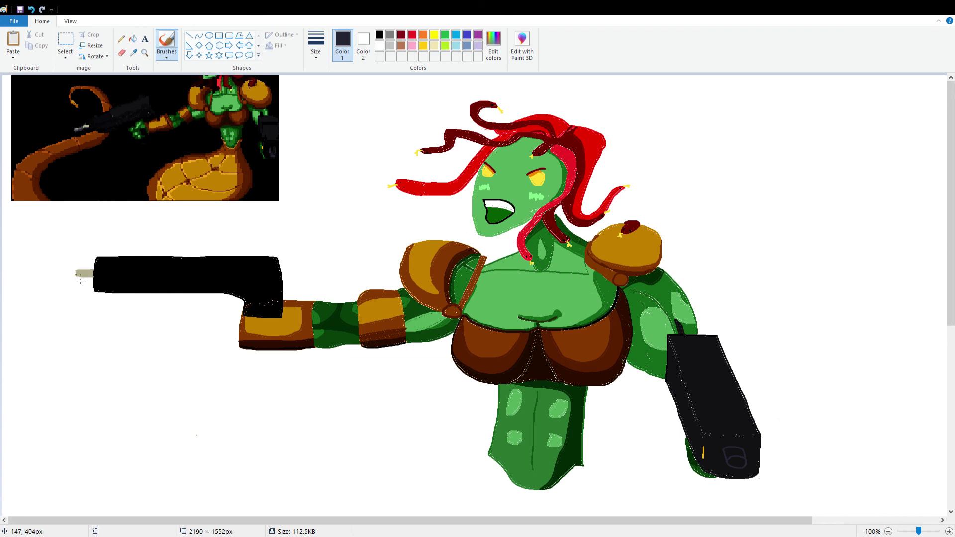
{"action": "left_click_drag", "start_coordinate": [91, 276], "coordinate": [76, 276]}
{"action": "key", "text": "ctrl+z"}
{"action": "left_click", "coordinate": [134, 53]}
{"action": "left_click", "coordinate": [84, 274]}
Sample the hand's green from the reference and brush the outline of a clenched hand with its thumb beyond the outer cuff, below the gun.
{"action": "left_click", "coordinate": [135, 53]}
{"action": "left_click", "coordinate": [146, 131]}
{"action": "left_click_drag", "start_coordinate": [242, 307], "coordinate": [239, 307]}
{"action": "left_click_drag", "start_coordinate": [235, 345], "coordinate": [199, 347]}
{"action": "mouse_move", "coordinate": [199, 338]}
{"action": "left_mouse_down"}
{"action": "mouse_move", "coordinate": [196, 308]}
{"action": "mouse_move", "coordinate": [225, 314]}
{"action": "mouse_move", "coordinate": [214, 322]}
{"action": "mouse_move", "coordinate": [215, 303]}
{"action": "mouse_move", "coordinate": [227, 304]}
{"action": "left_mouse_up"}
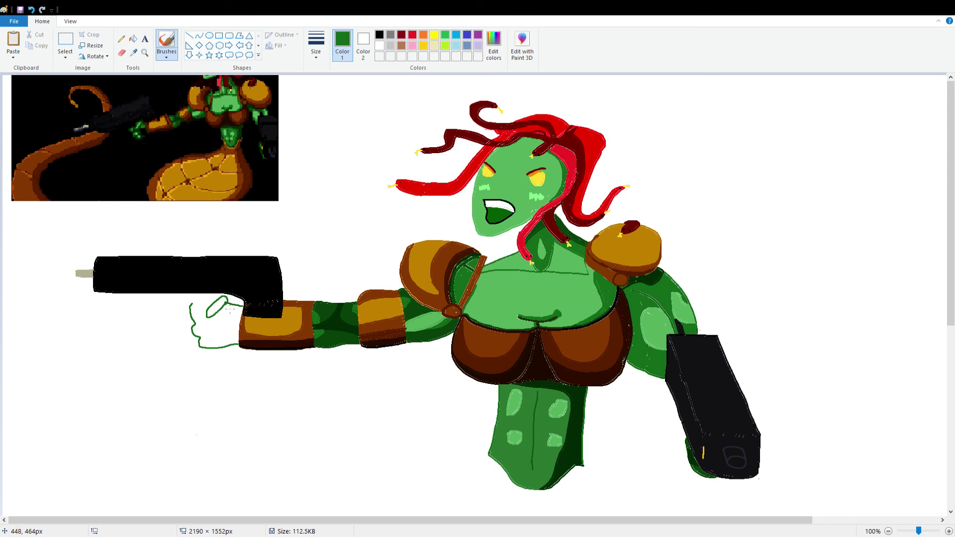